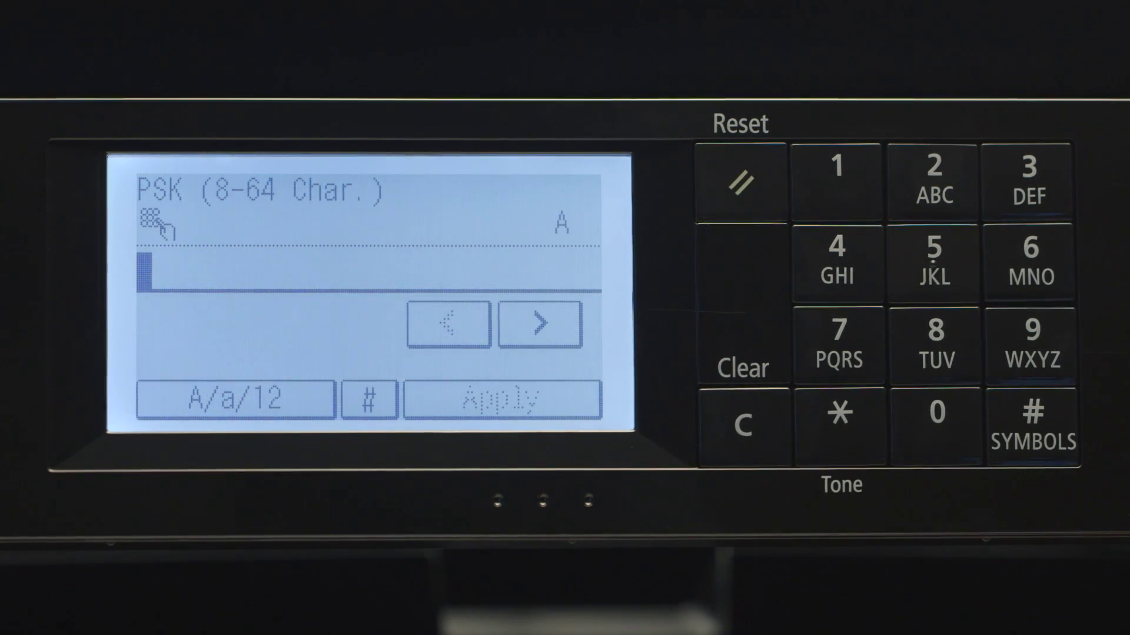
left_click(934, 176)
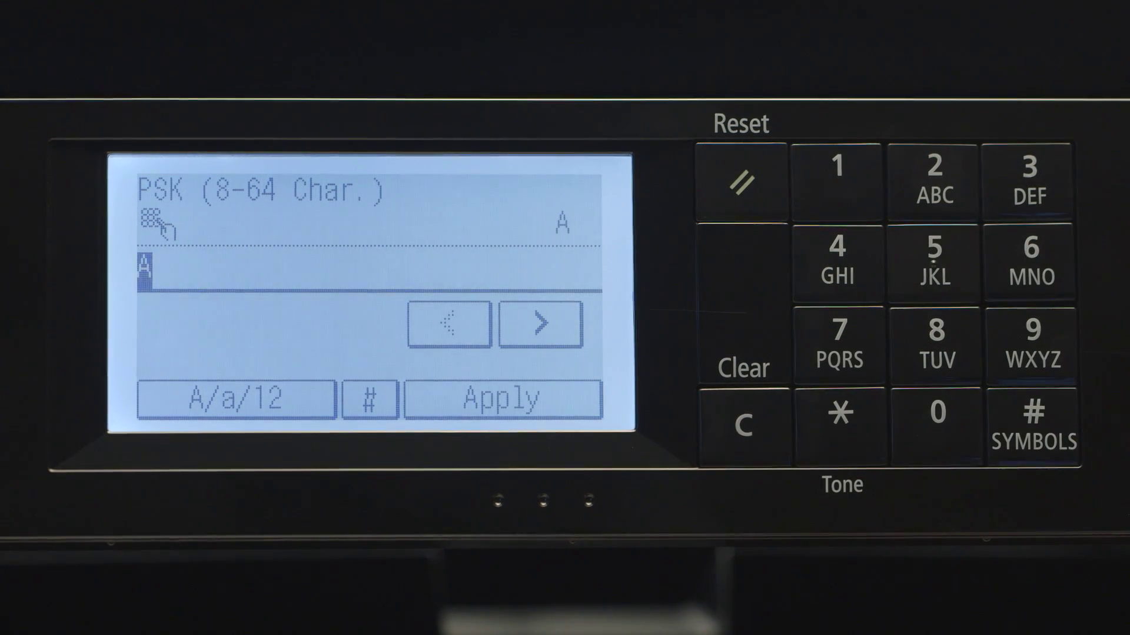
left_click(276, 395)
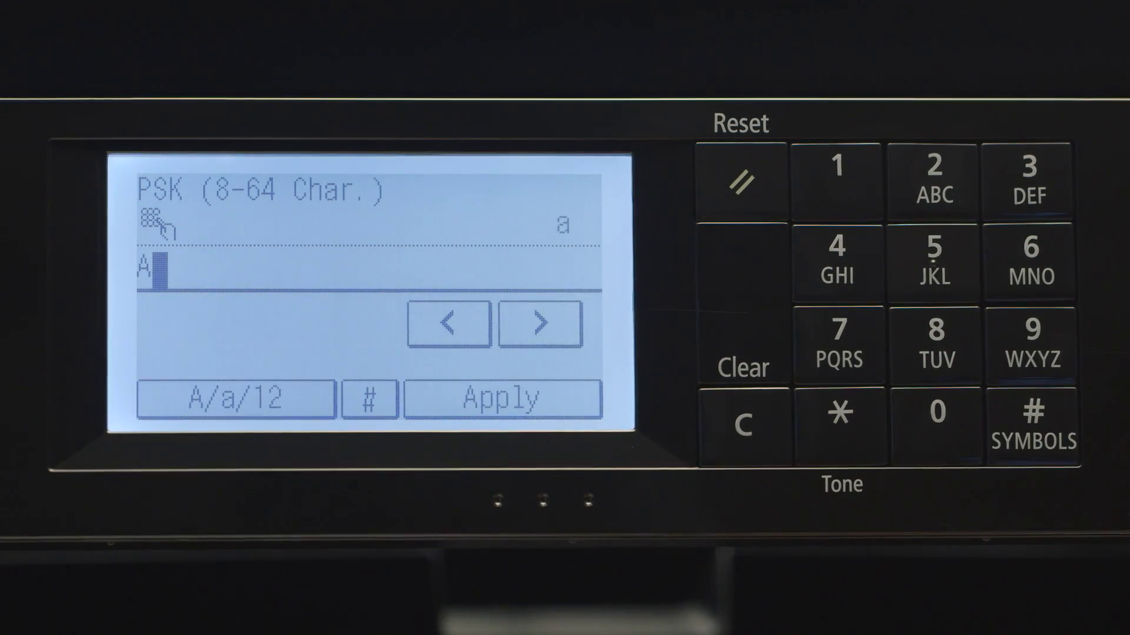
left_click(934, 176)
left_click(935, 176)
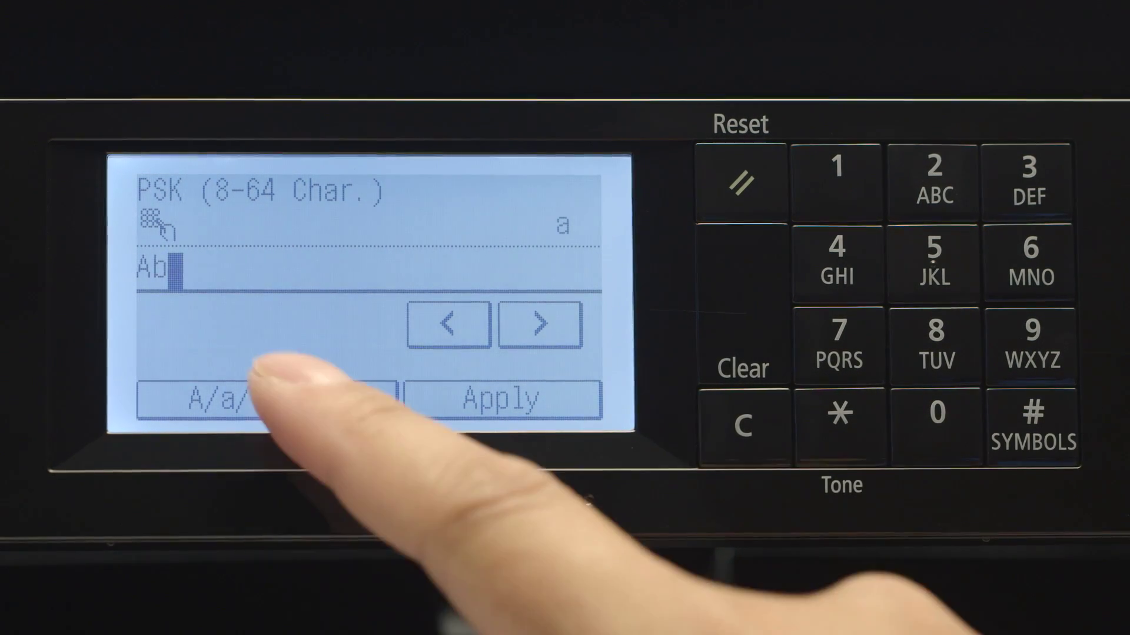
left_click(247, 400)
left_click(238, 399)
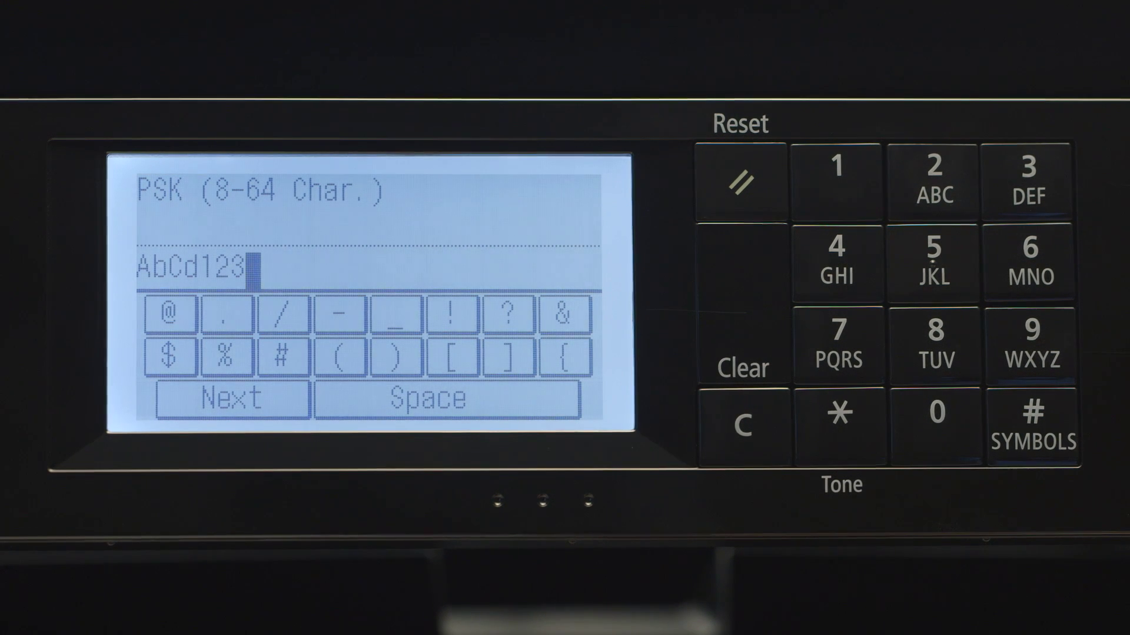
left_click(282, 356)
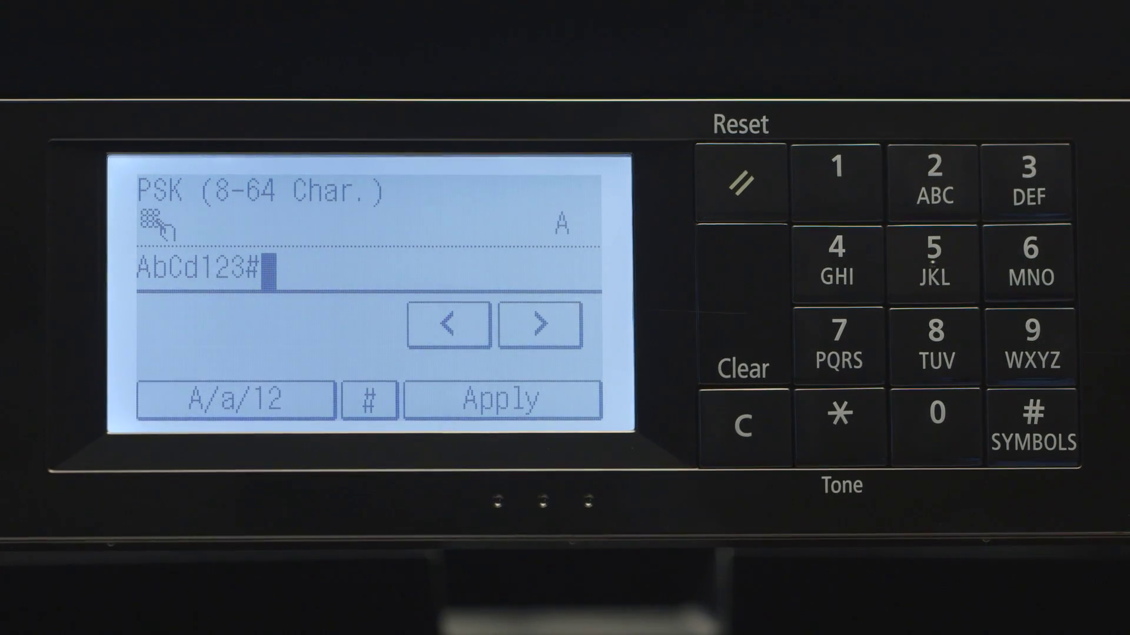
left_click(512, 399)
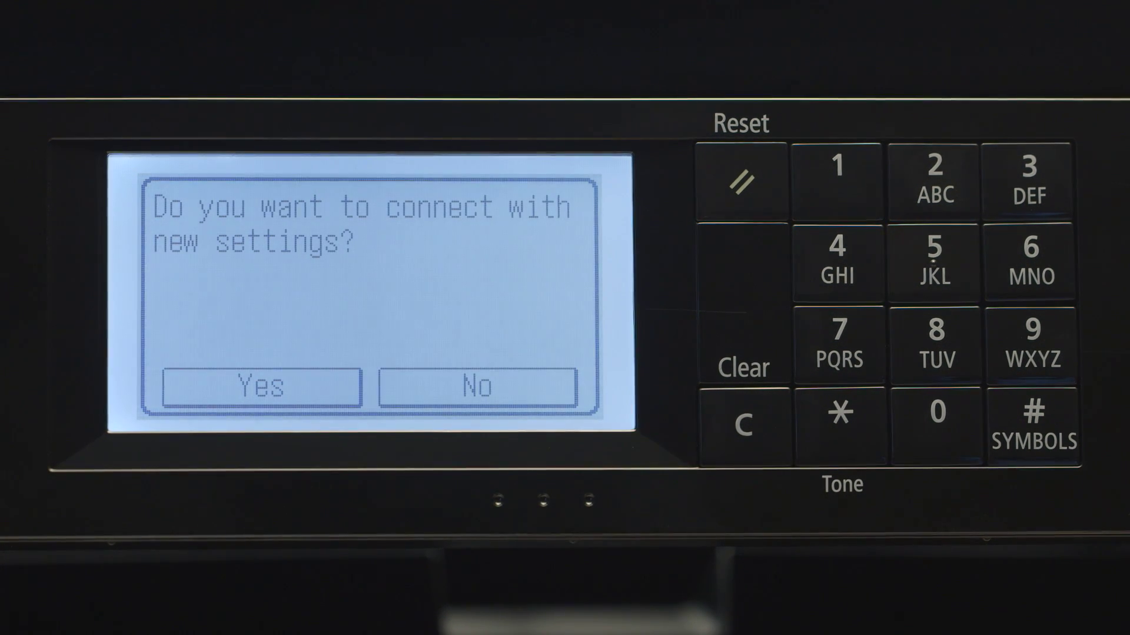
left_click(262, 388)
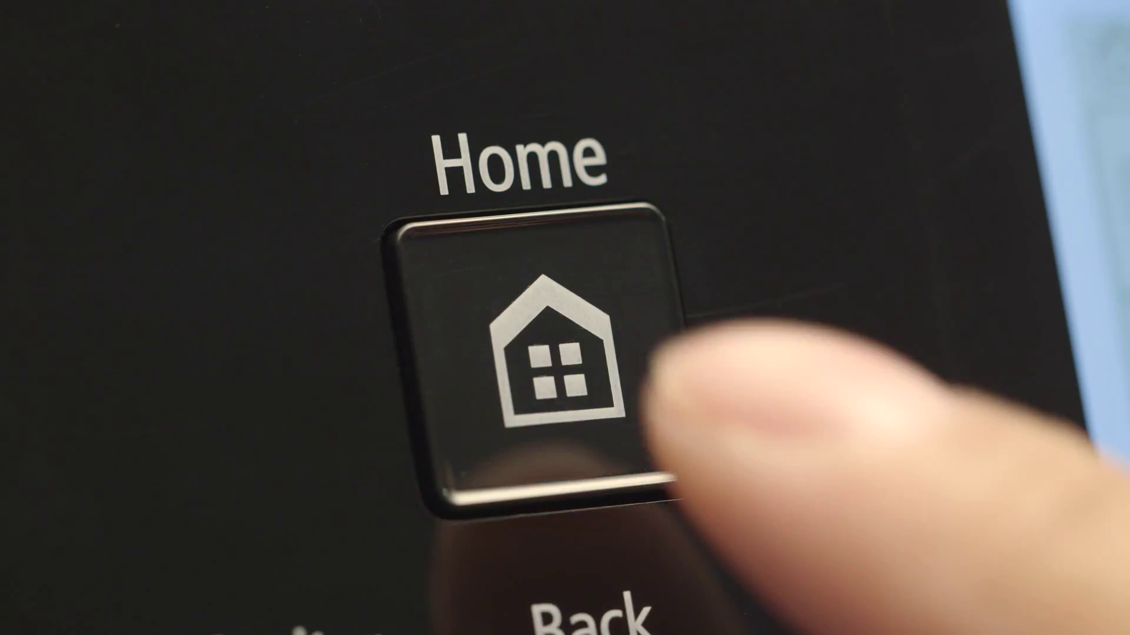
left_click(546, 356)
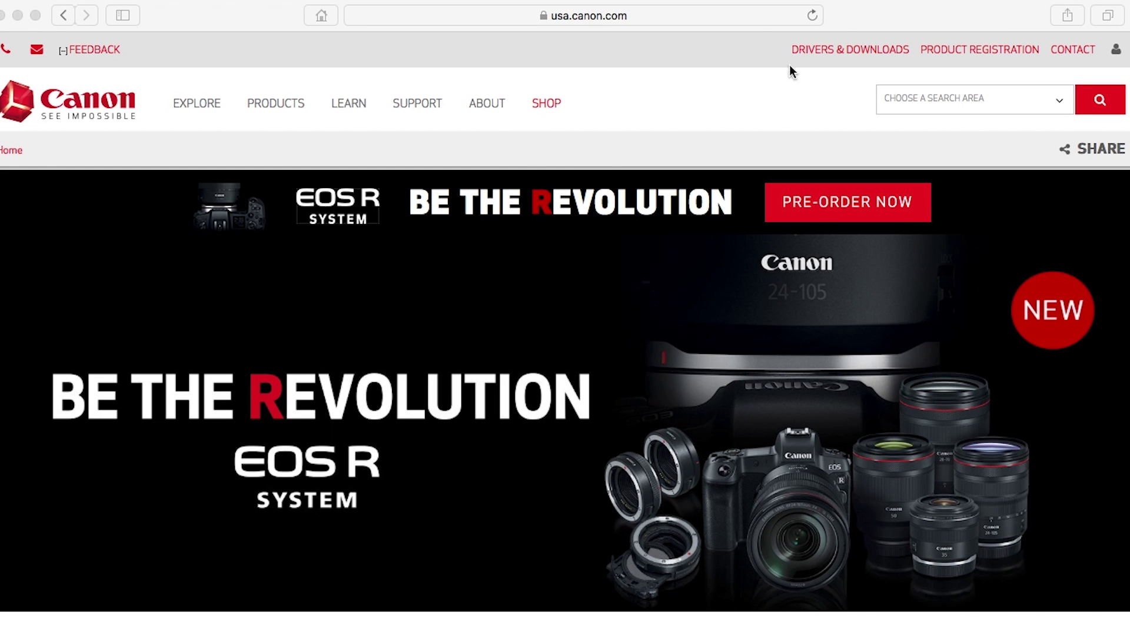
Step: Open the Canon support site at usa.canon.com/support
left_click(738, 15)
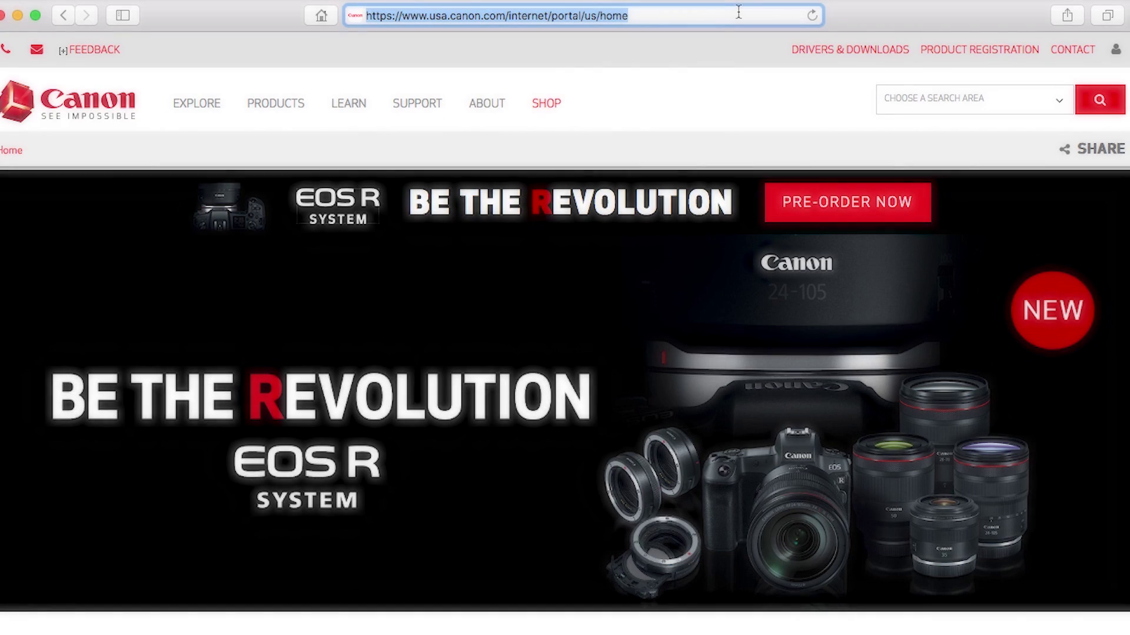
type("usa.canon.com/")
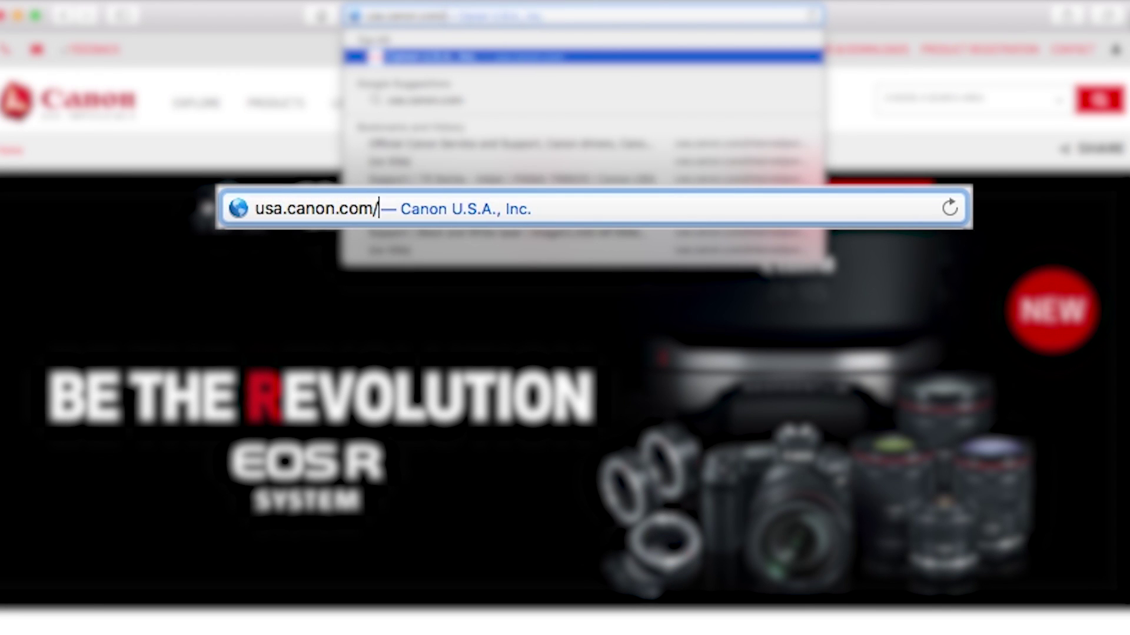
type("support")
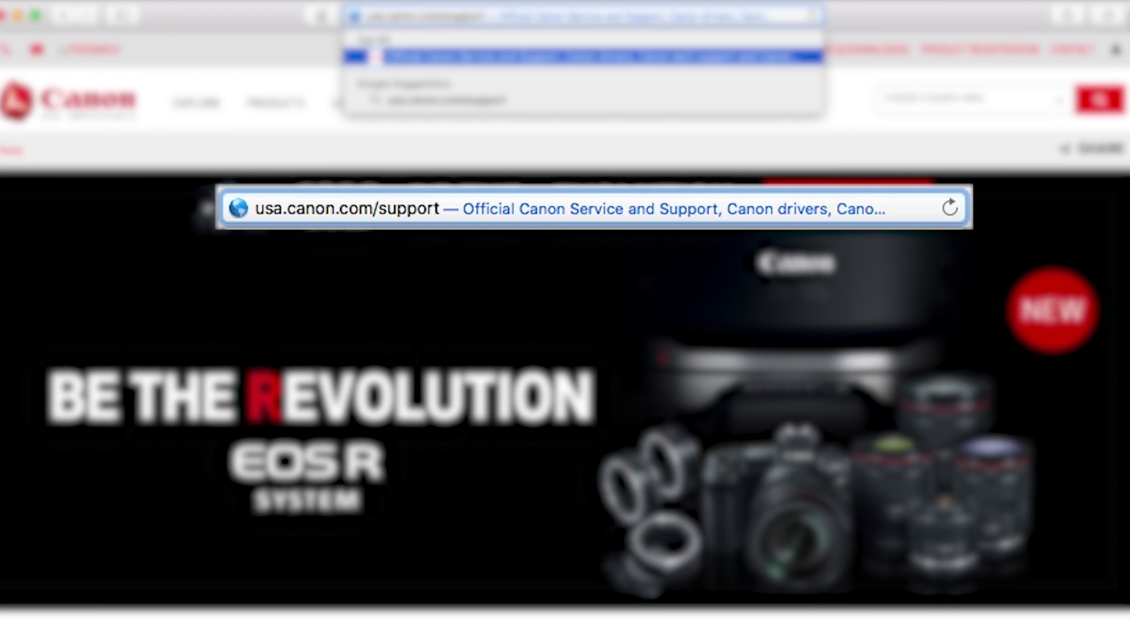
key("Return")
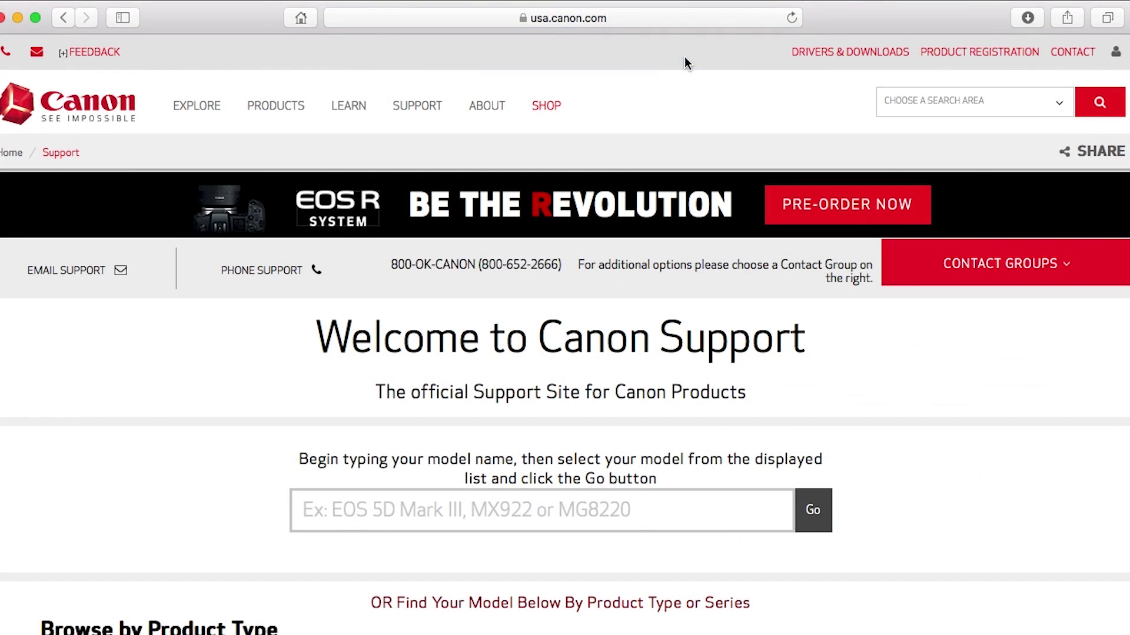
Step: Look up the model imageCLASS MF269dw on the support site and open its product page
scroll(565, 353, "down", 3)
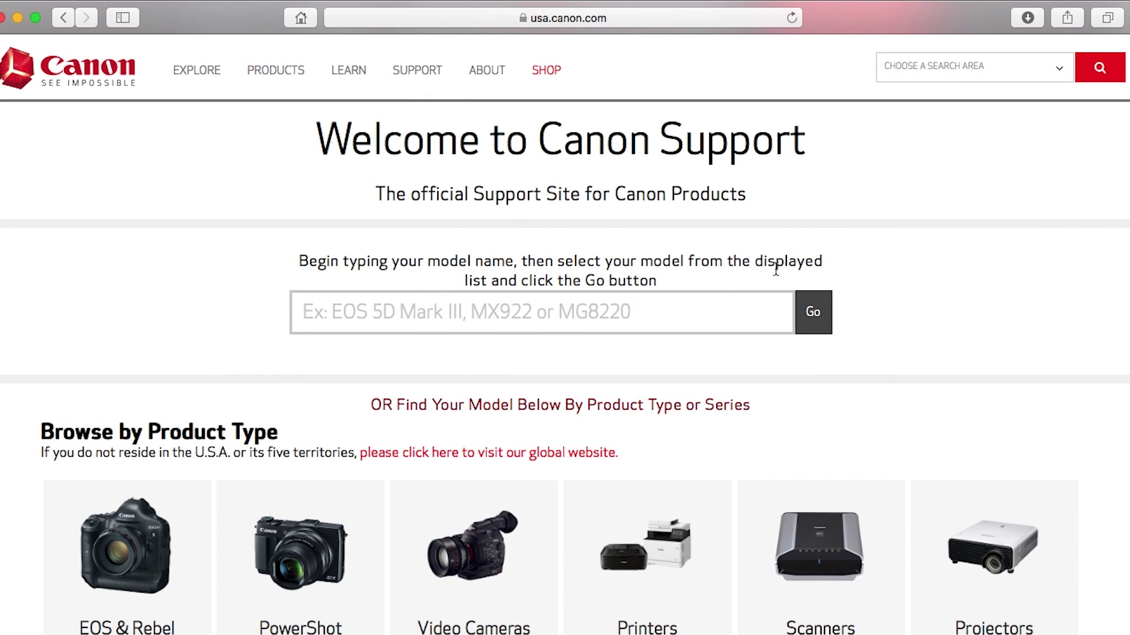
left_click(725, 310)
type("imageCLASS MF269")
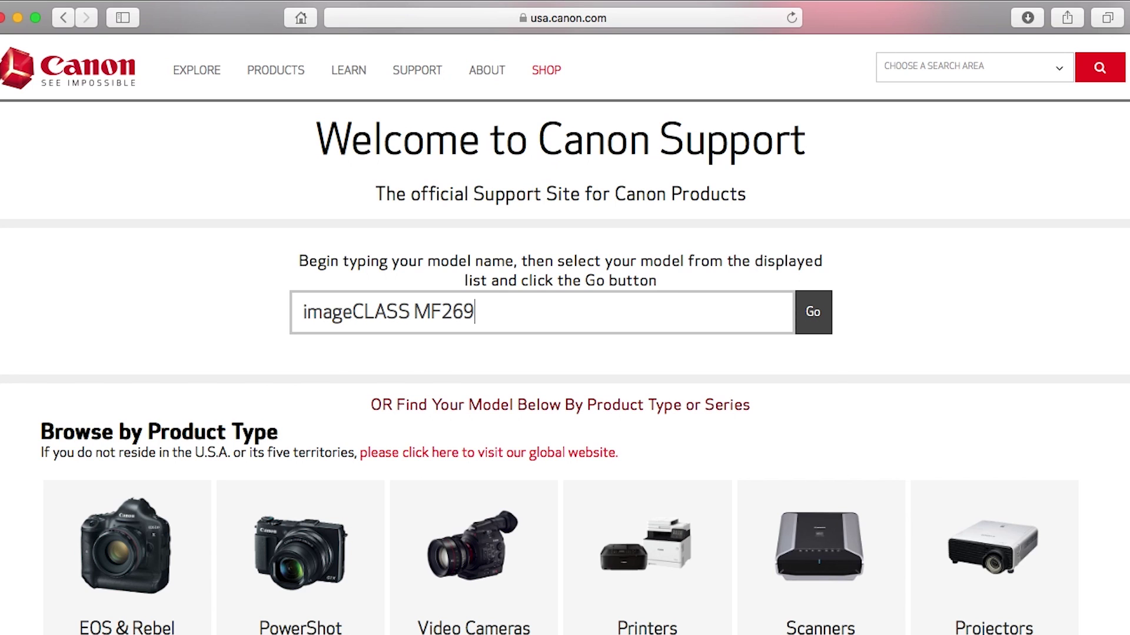
type("dw")
key("Down")
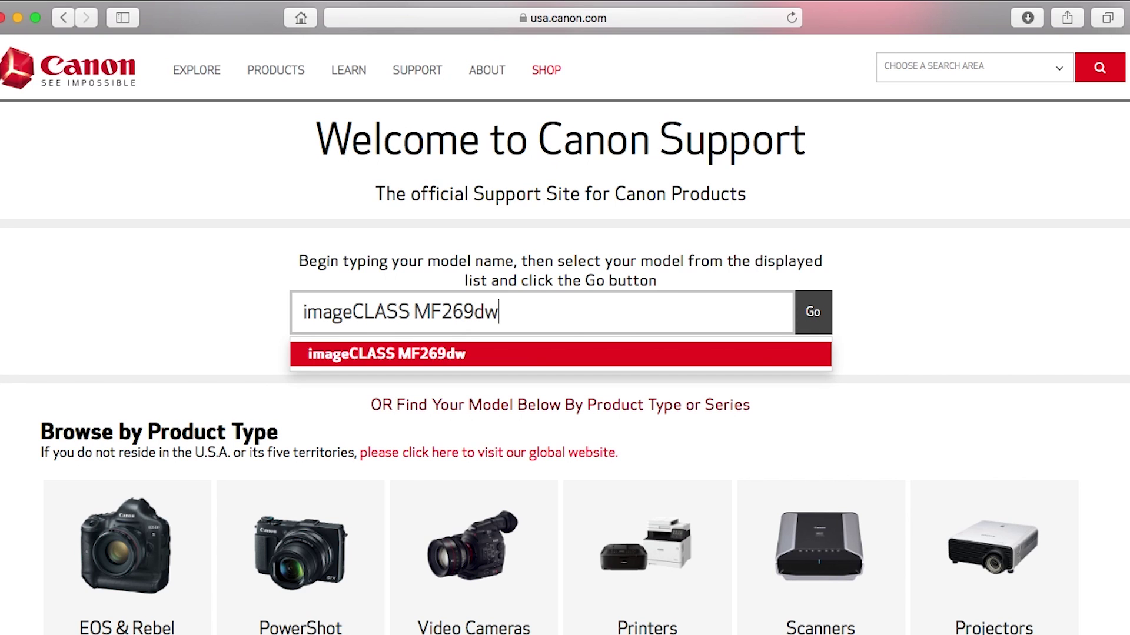
left_click(718, 355)
left_click(813, 321)
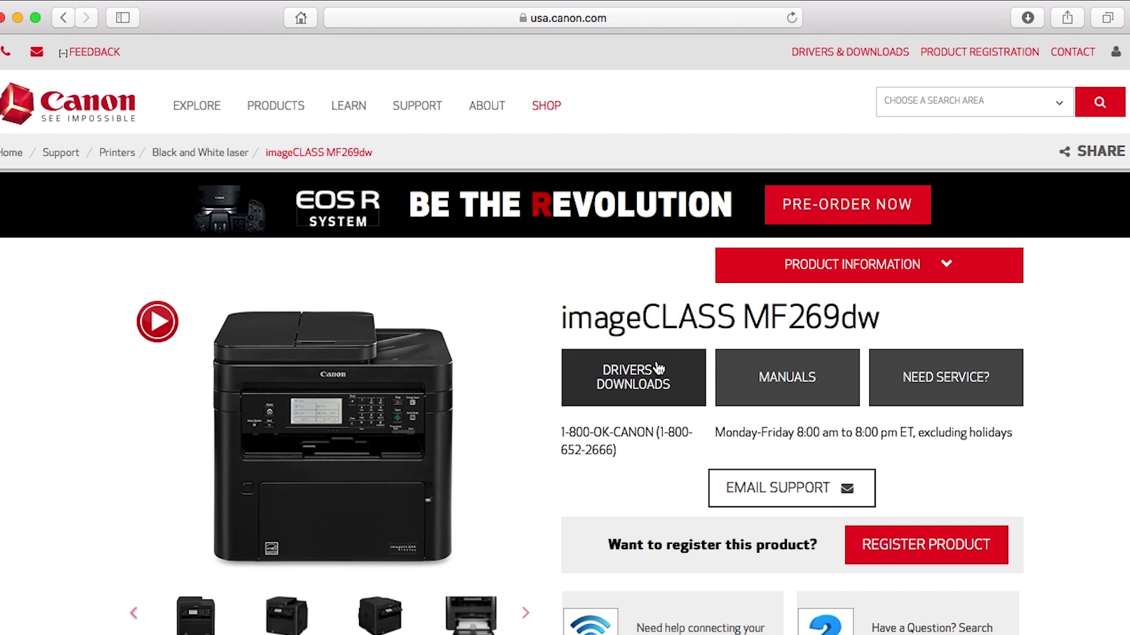
Step: Download the MF Printer Driver & Utilities for Macintosh V10.11.0 from the model's drivers and dismiss the download instructions
left_click(638, 382)
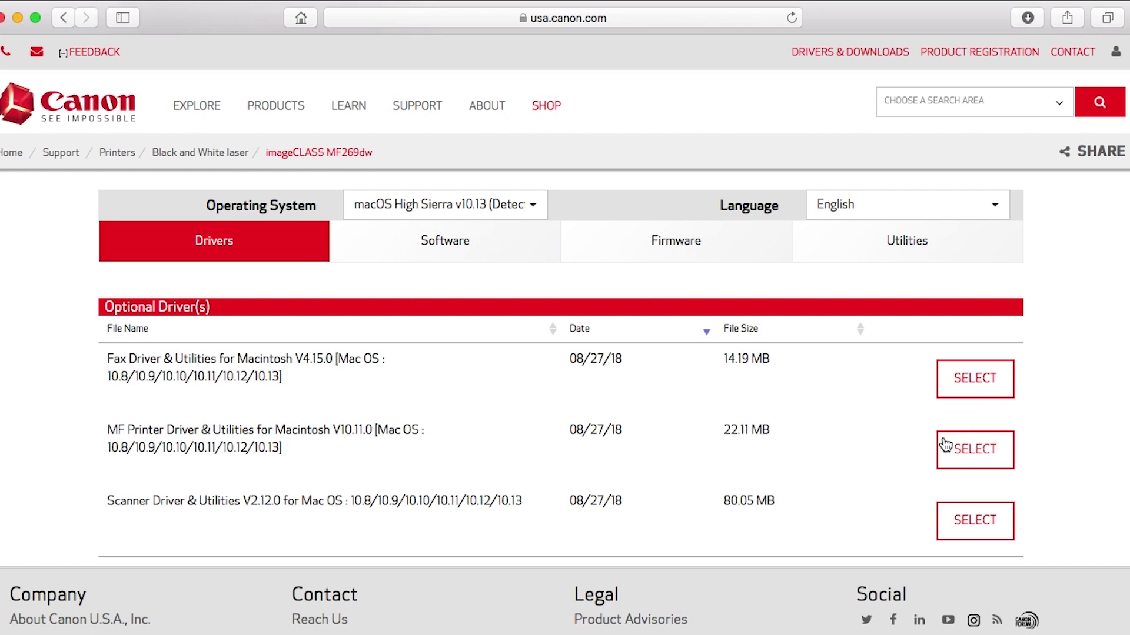
left_click(970, 451)
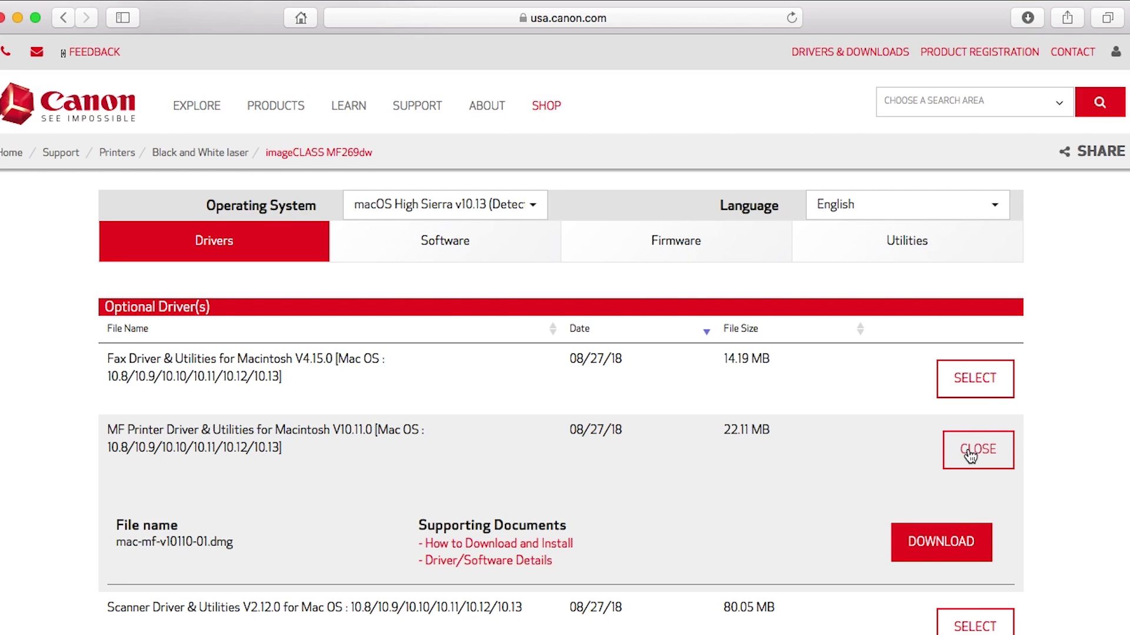
left_click(950, 507)
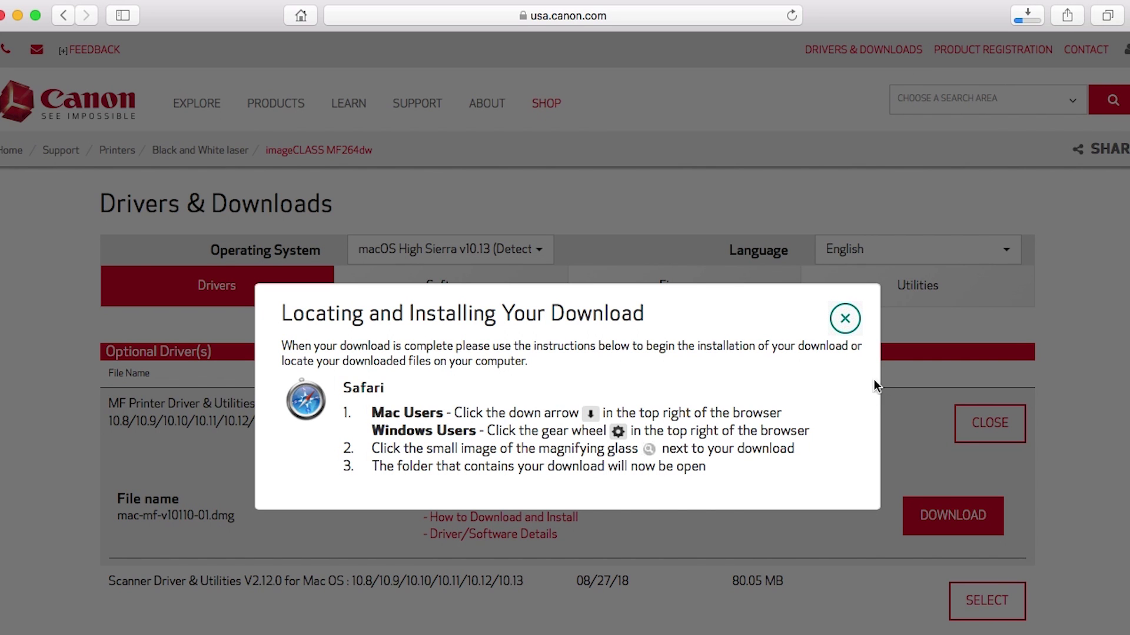
left_click(845, 320)
Step: Download the Scanner Driver & Utilities V2.12.0 for Mac and dismiss the download instructions
scroll(948, 468, "down", 3)
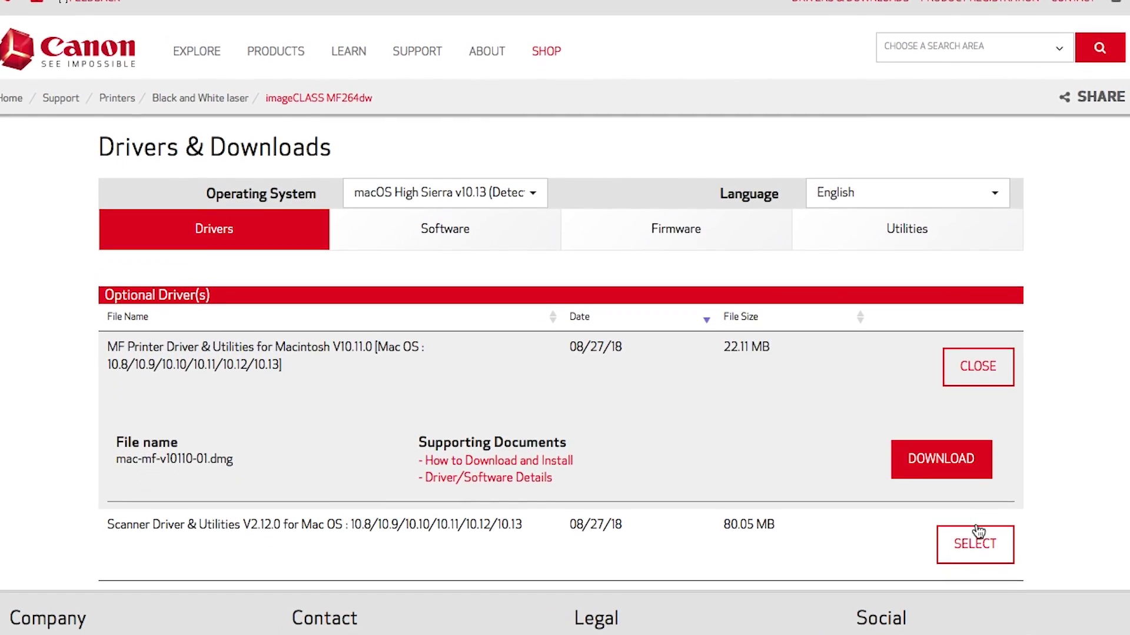
left_click(981, 505)
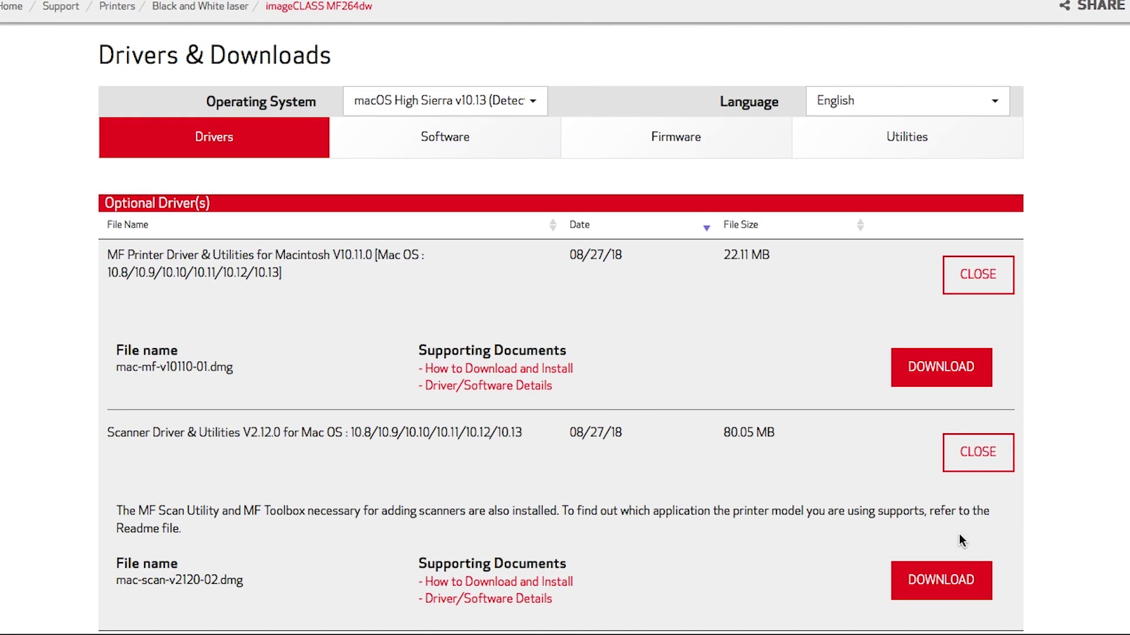
left_click(947, 582)
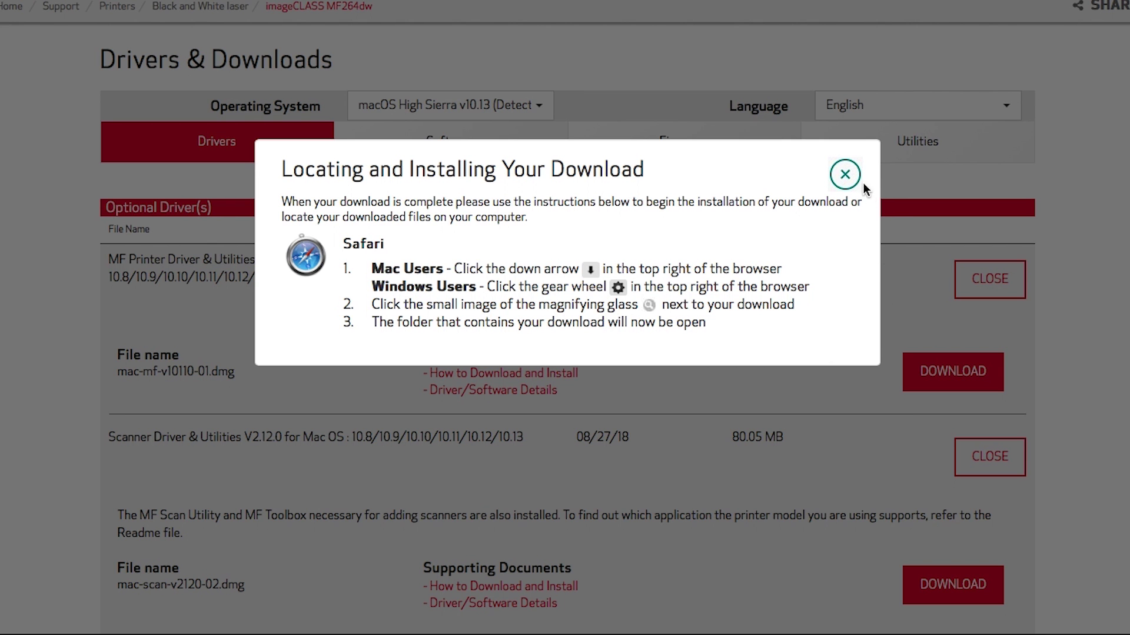
left_click(848, 176)
Step: Open the downloaded mac-mf-v10110-01.dmg and launch MF_Printer_Installer.pkg from it
scroll(852, 208, "up", 3)
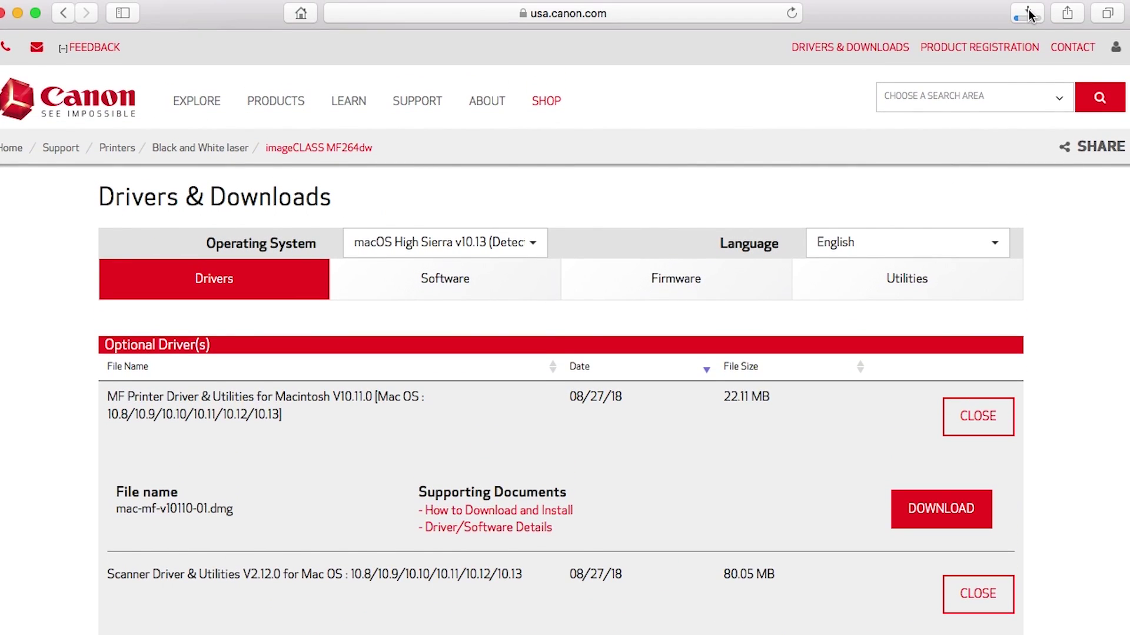
left_click(1028, 13)
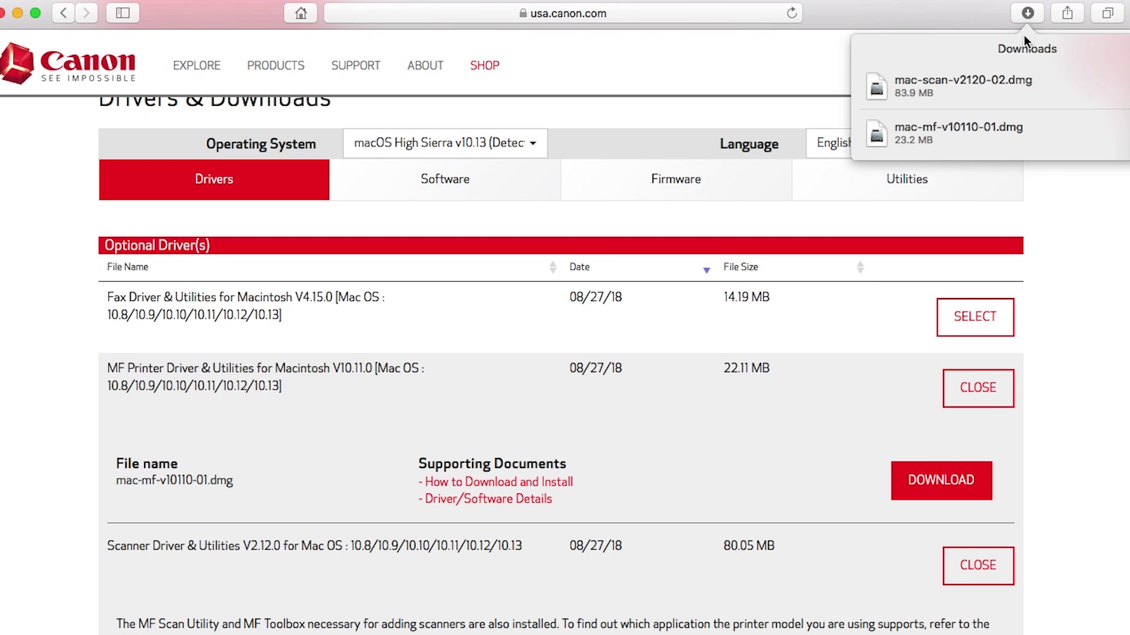
left_click(1020, 130)
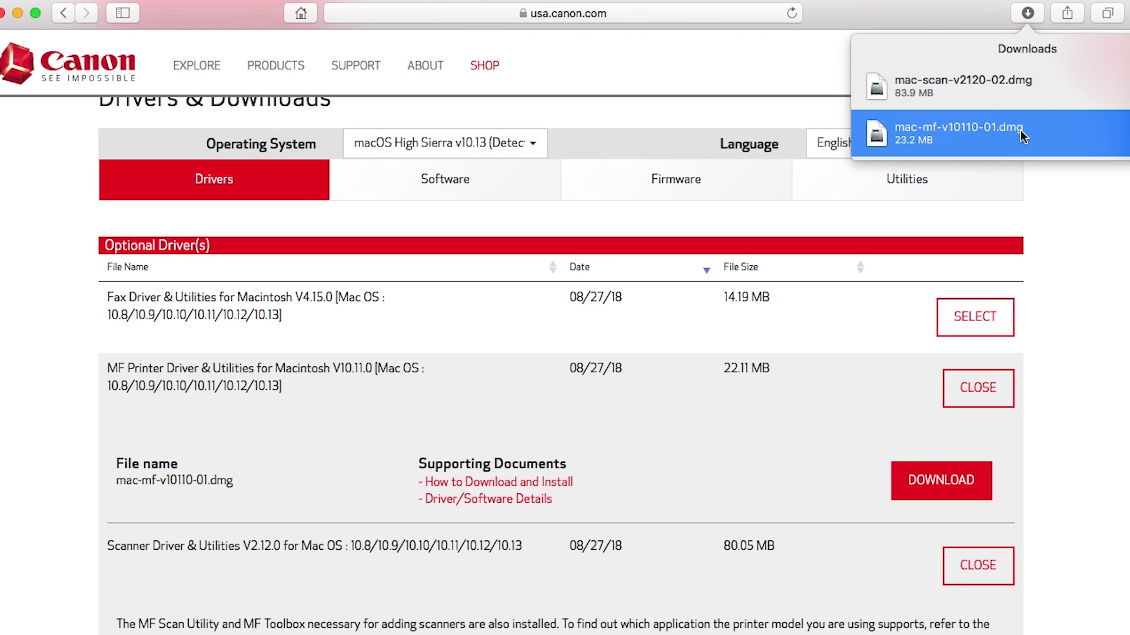
double_click(1021, 130)
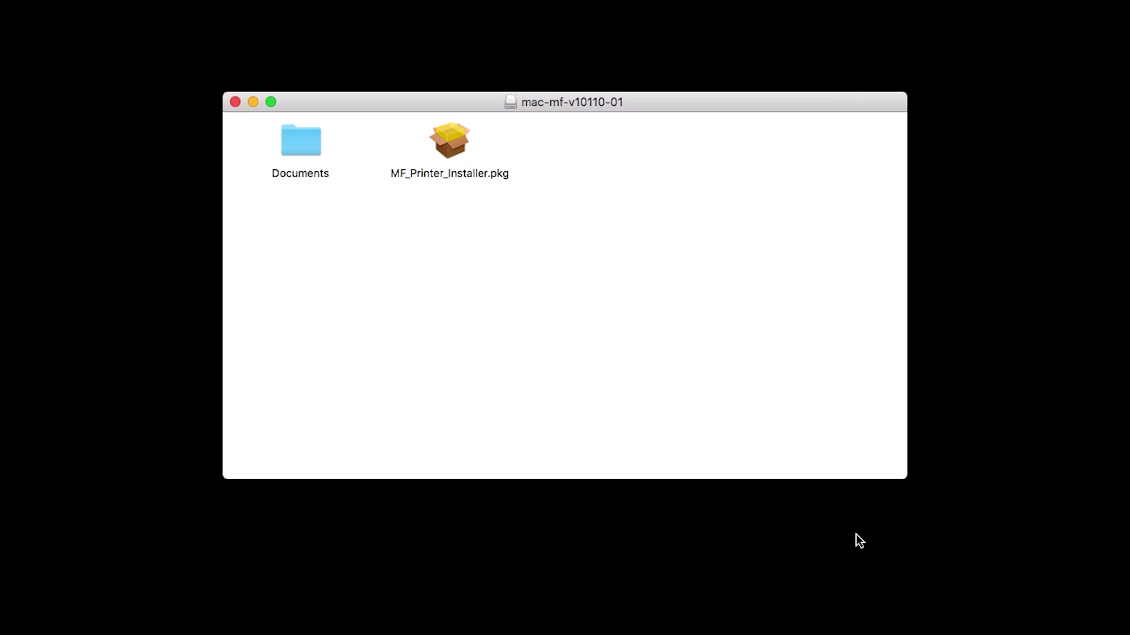
double_click(453, 142)
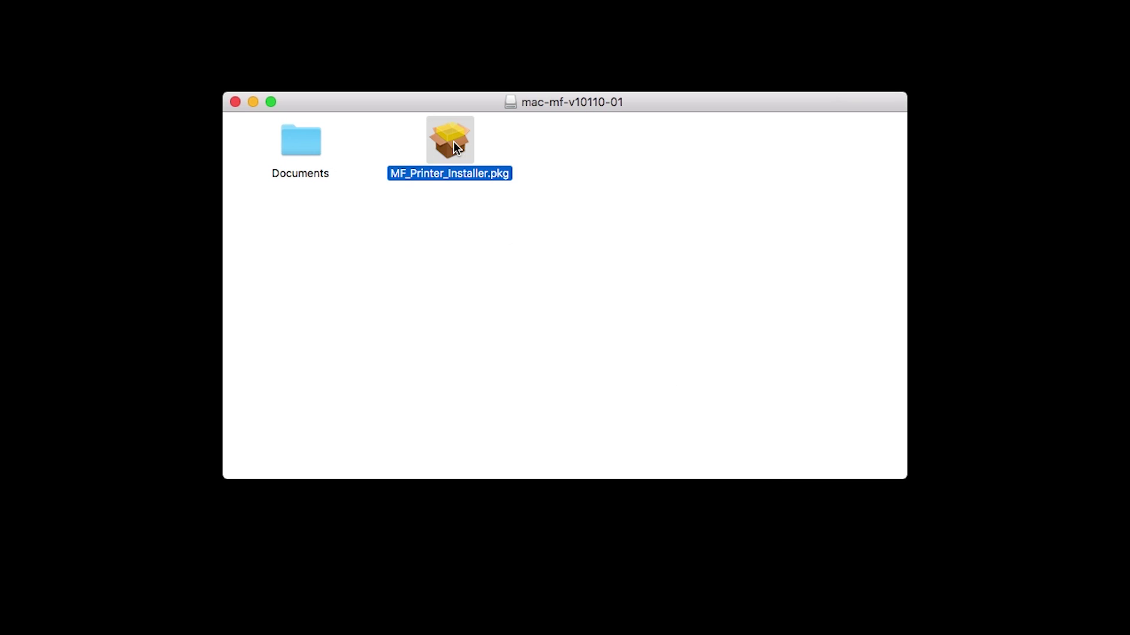
left_click(253, 62)
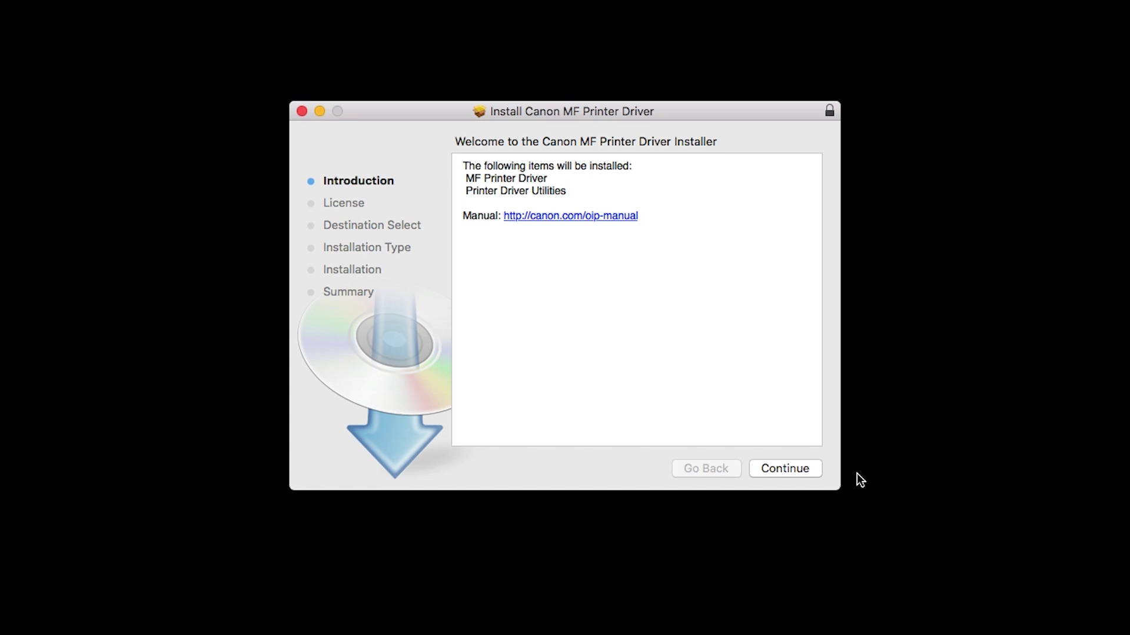
Step: Proceed past the installer's introduction and agree to the Canon software license agreement
left_click(814, 468)
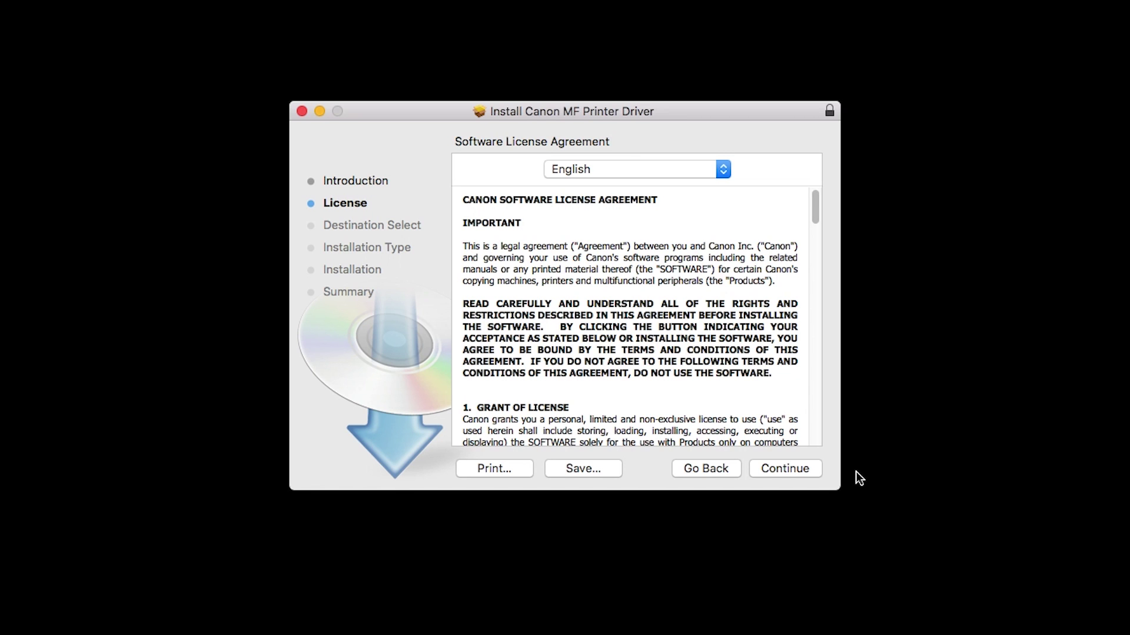
left_click(813, 468)
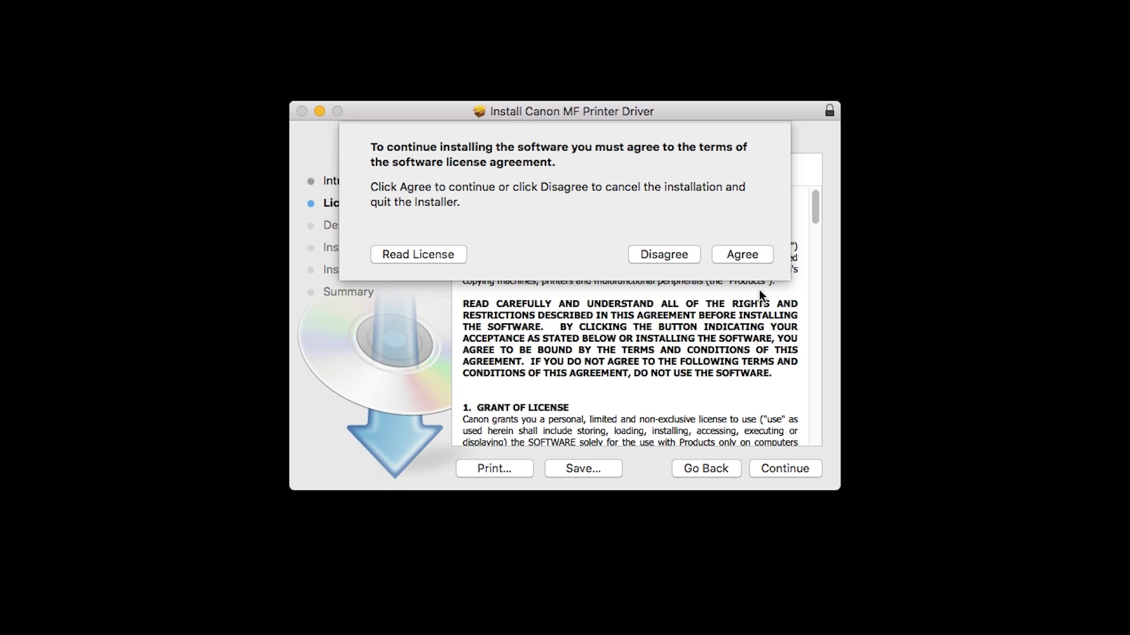
left_click(739, 253)
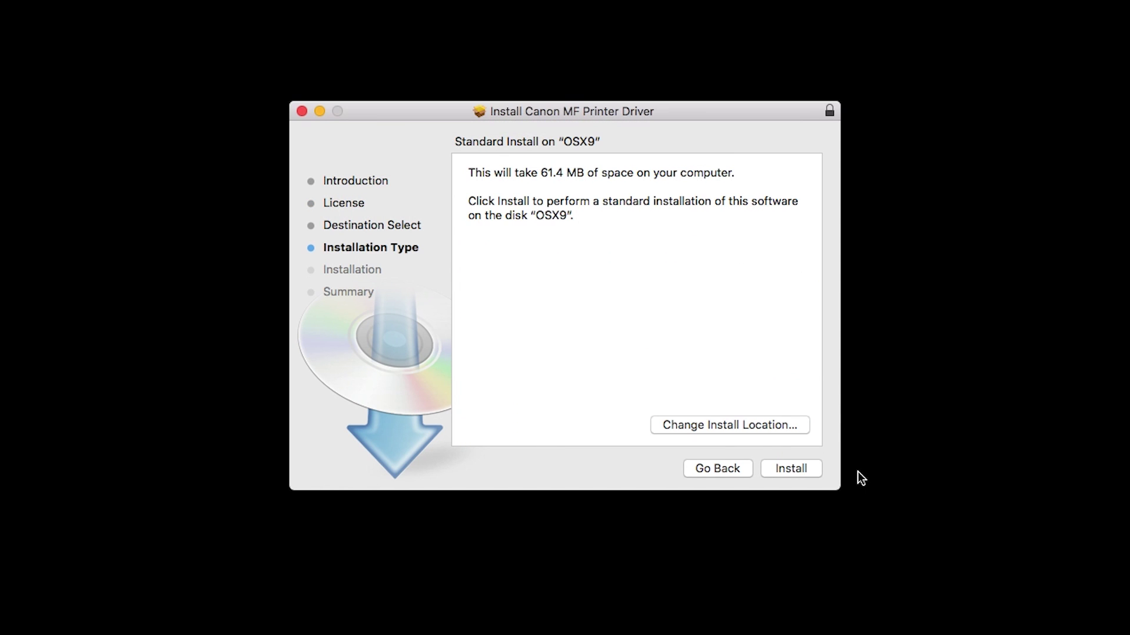
Step: Start the standard installation of the printer driver and authorize it with the account password
left_click(794, 467)
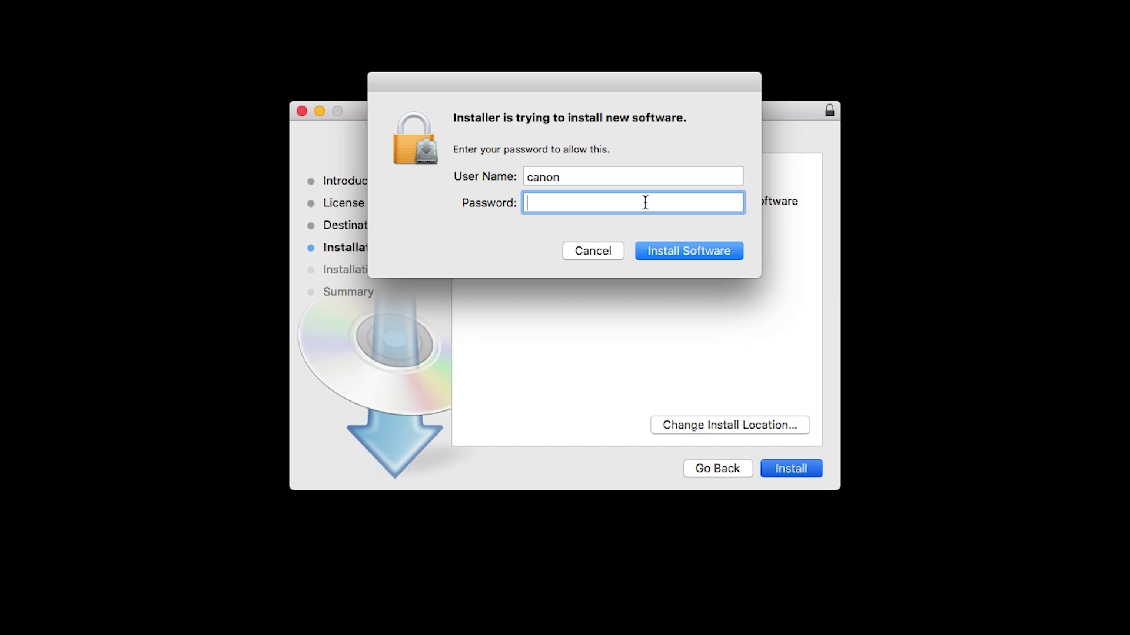
type("•••••••••••")
left_click(682, 249)
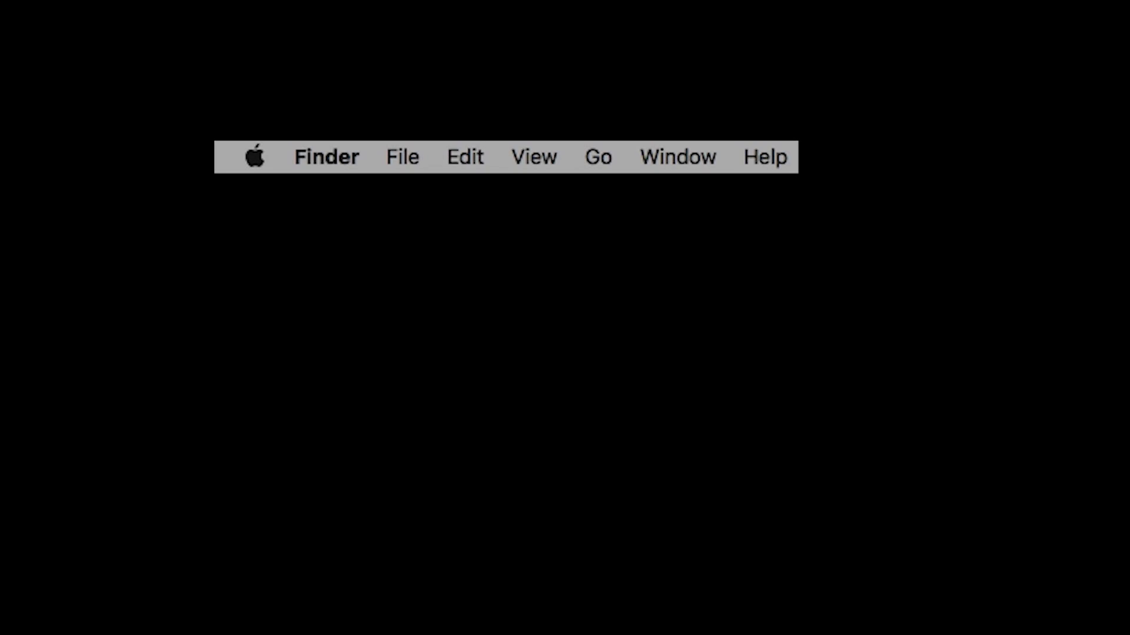
Step: Switch to System Preferences and open the Printers & Scanners settings
left_click(253, 157)
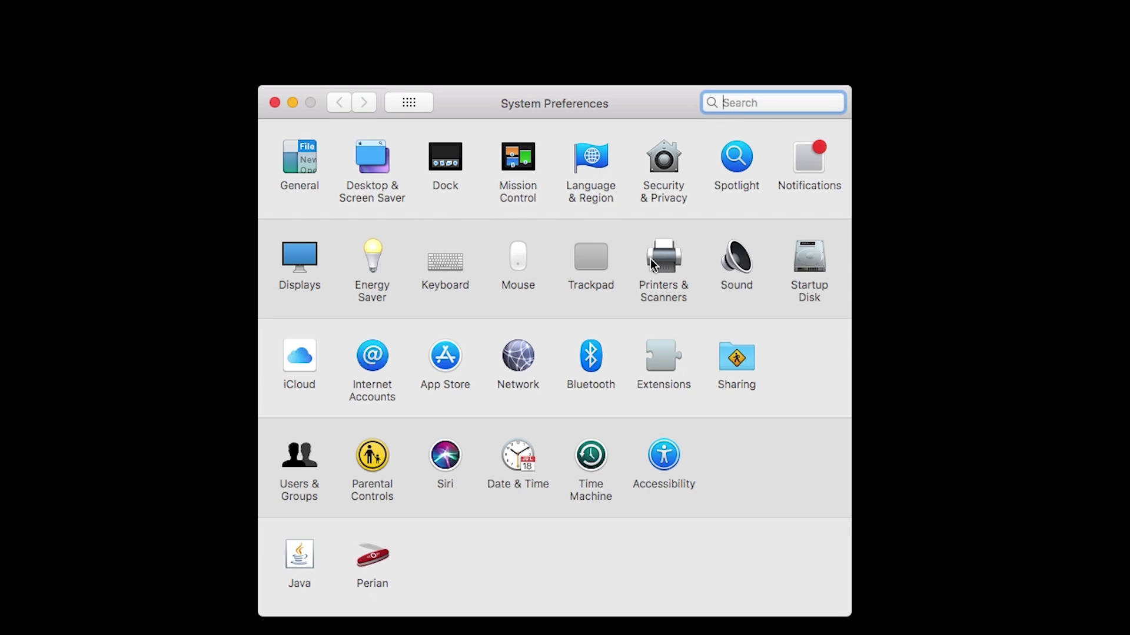
left_click(663, 263)
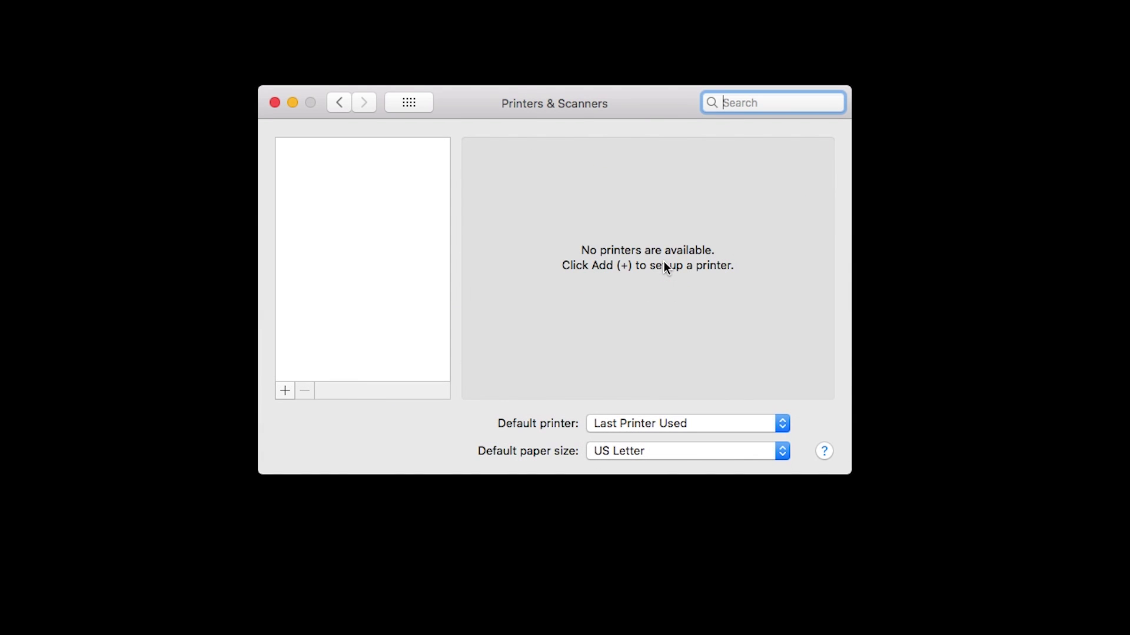
Step: Add the Canon MF260 Bonjour printer using the Canon MF260 Series driver, and close the printer settings
left_click(285, 390)
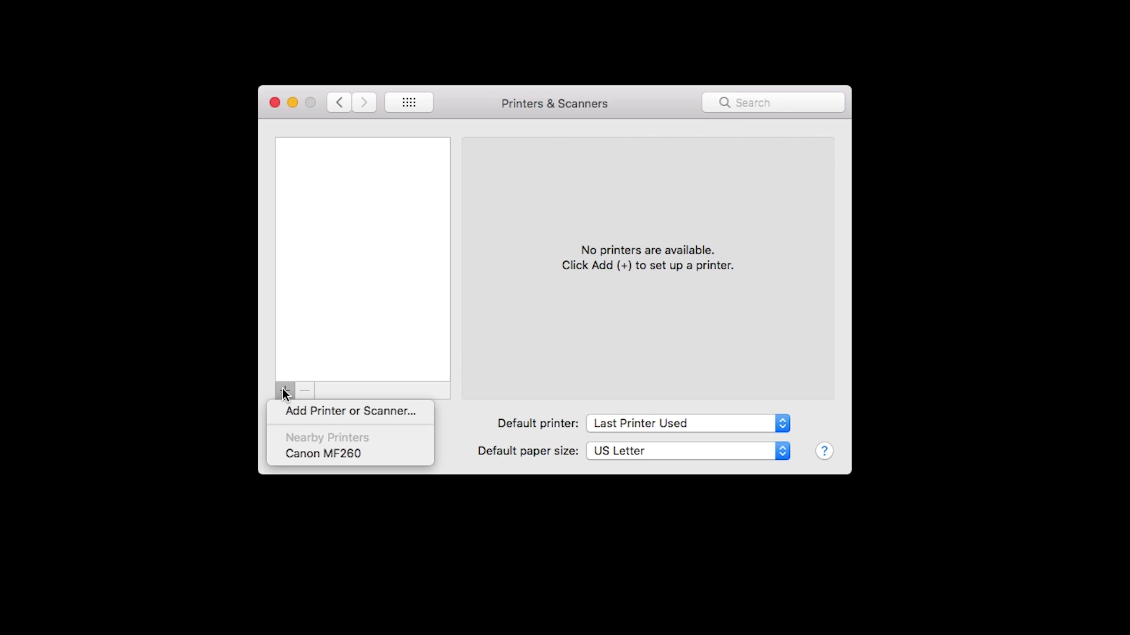
left_click(344, 411)
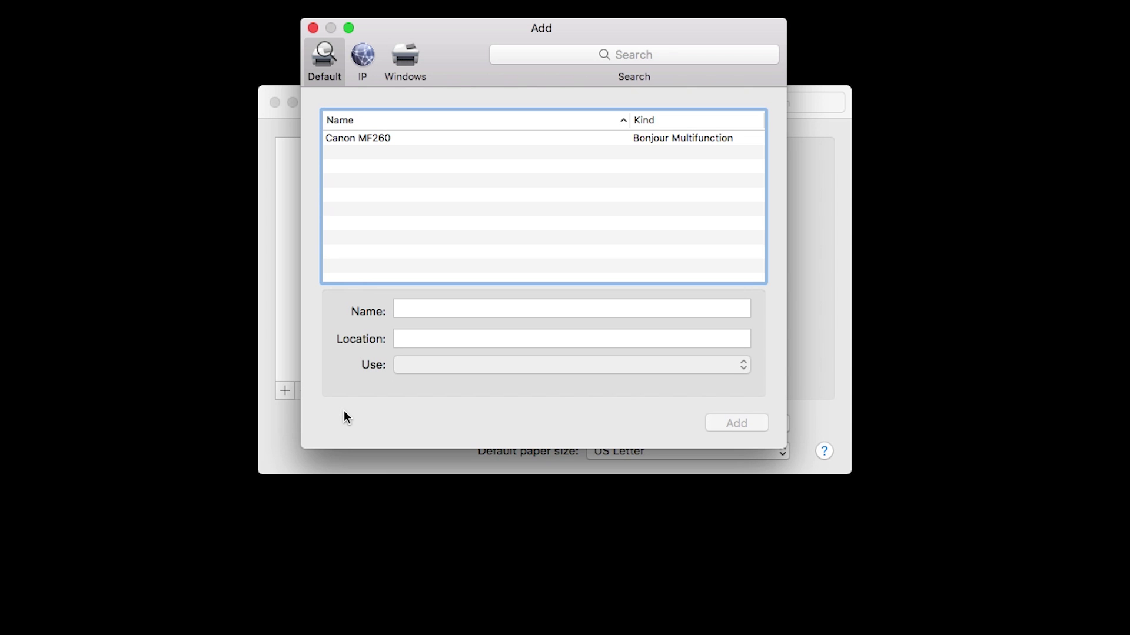
left_click(375, 139)
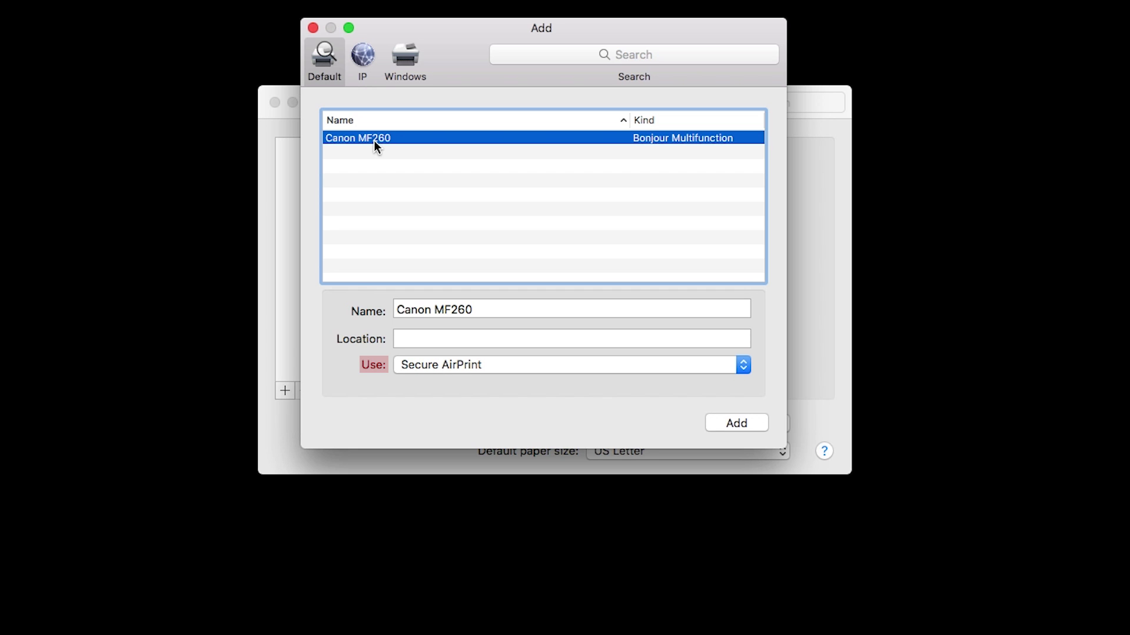
left_click(556, 363)
left_click(556, 395)
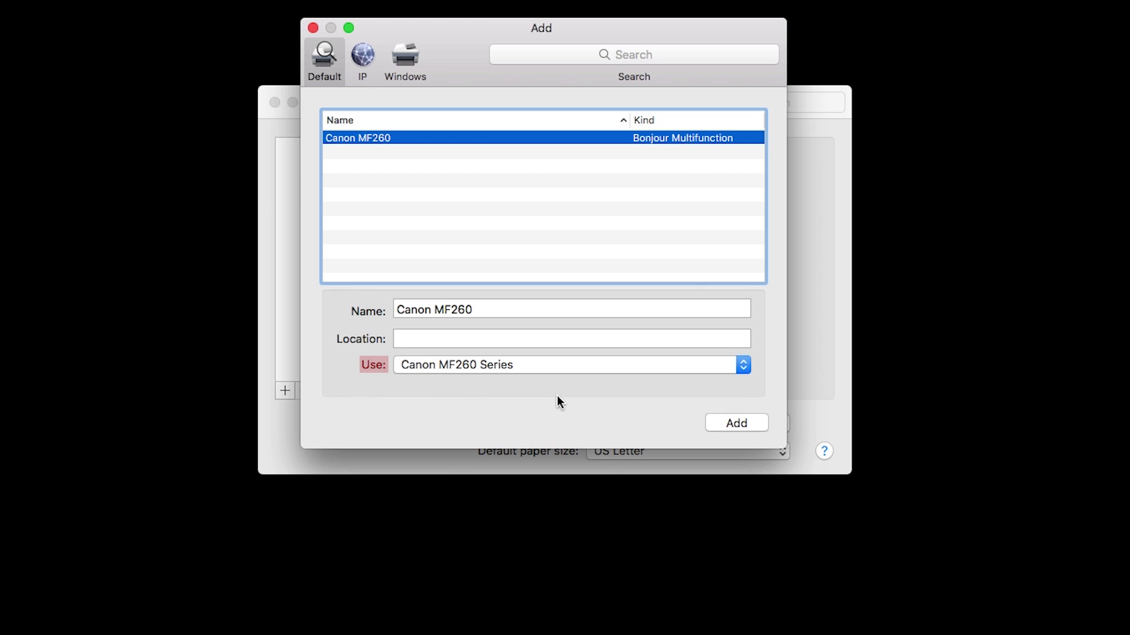
left_click(736, 422)
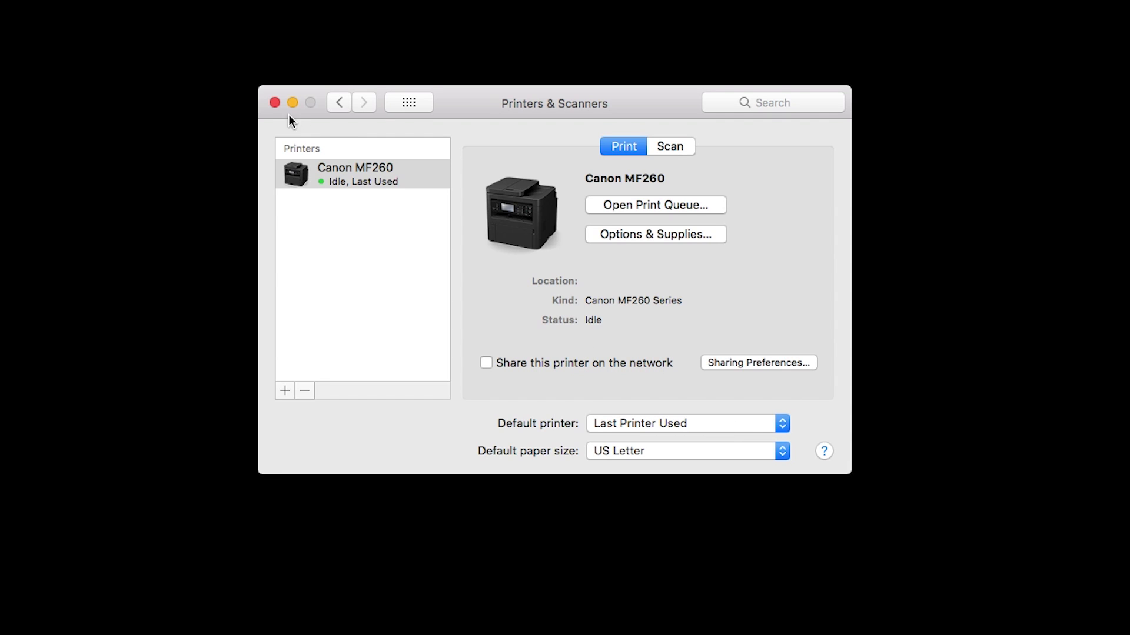
left_click(276, 102)
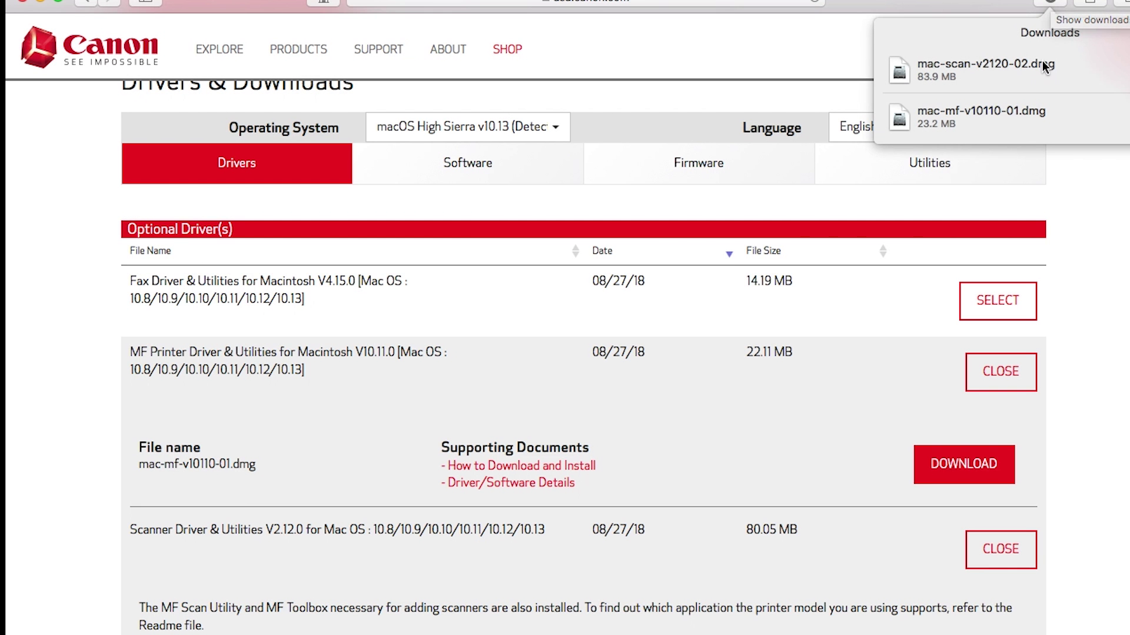
Step: Open the downloaded mac-scan-v2120-02.dmg, skipping its verification, and launch Canon_ScanGear_MF.pkg from it
left_click(1041, 74)
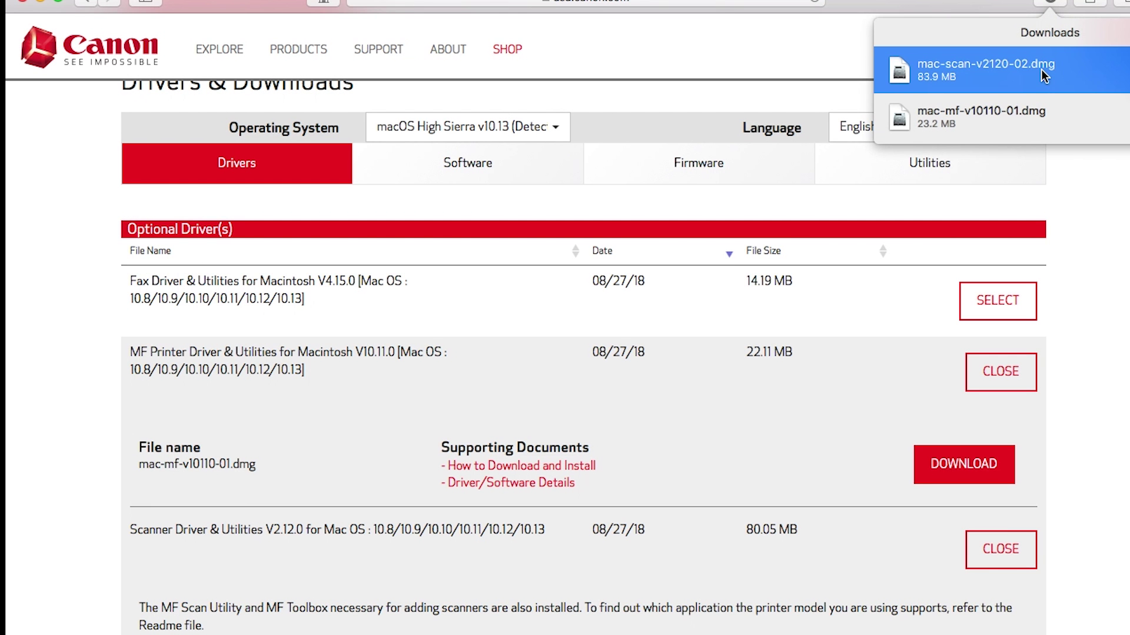
double_click(1041, 74)
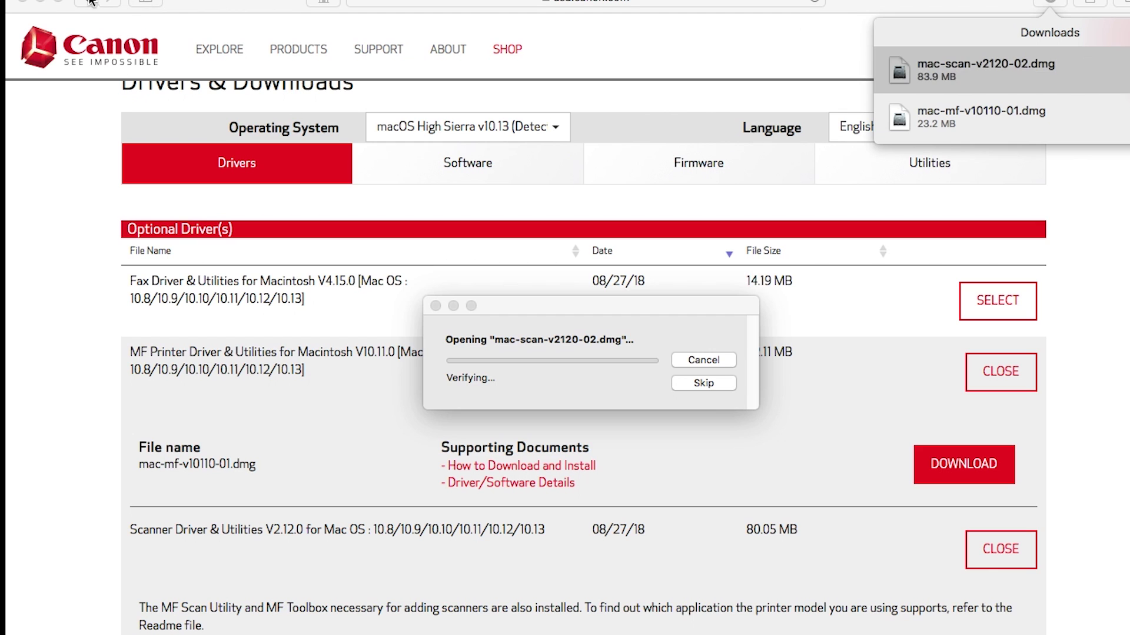
left_click(41, 3)
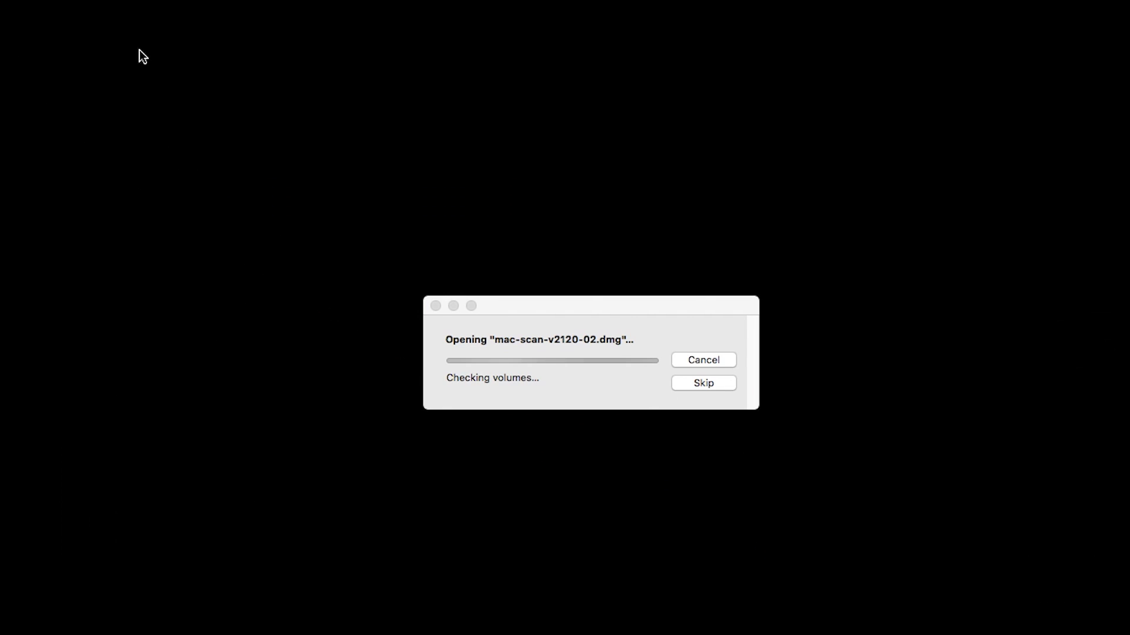
left_click(704, 384)
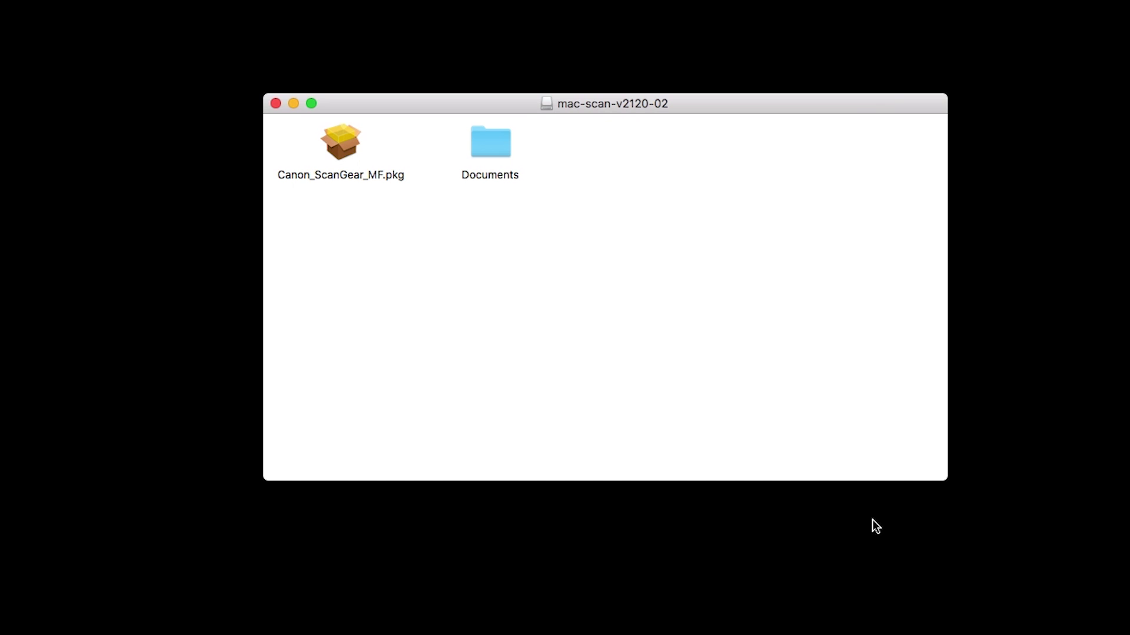
left_click(352, 143)
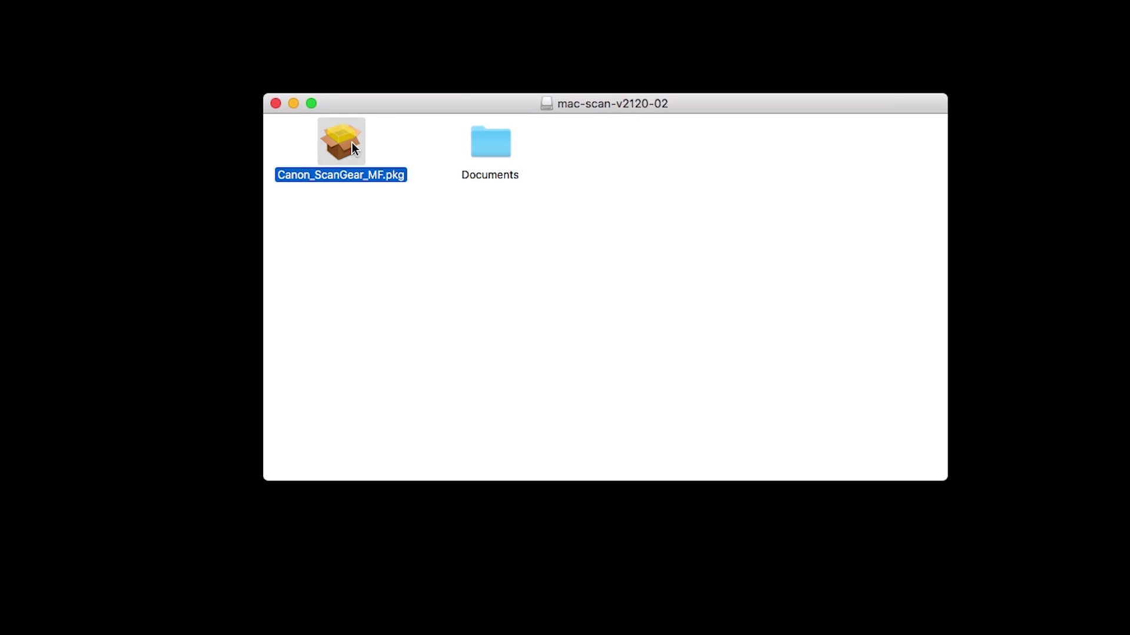
double_click(351, 145)
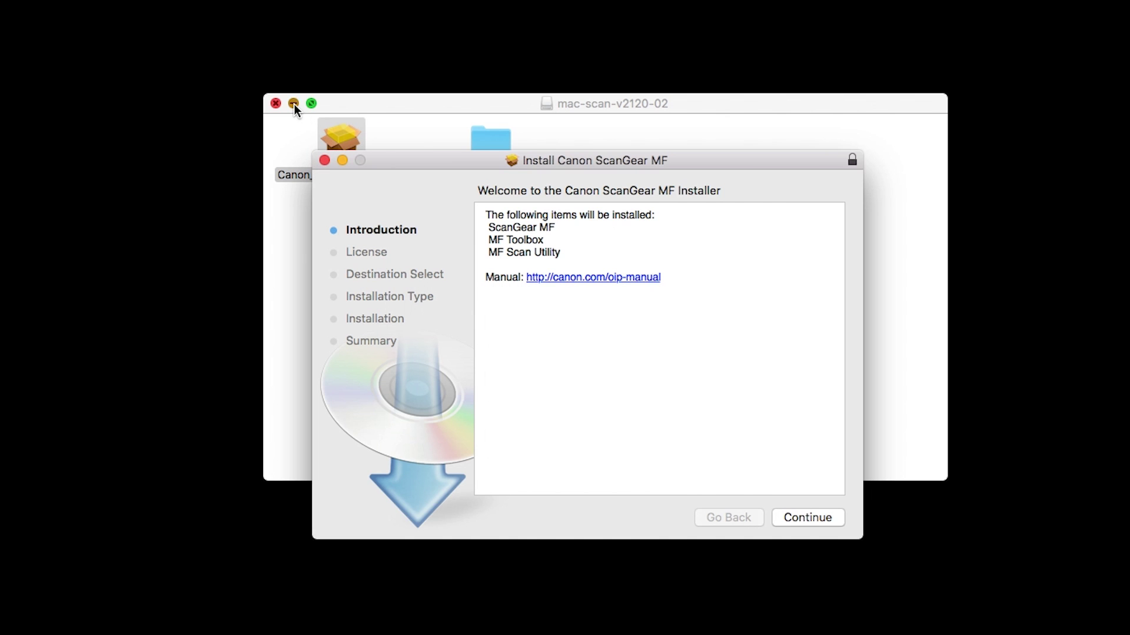
left_click(294, 103)
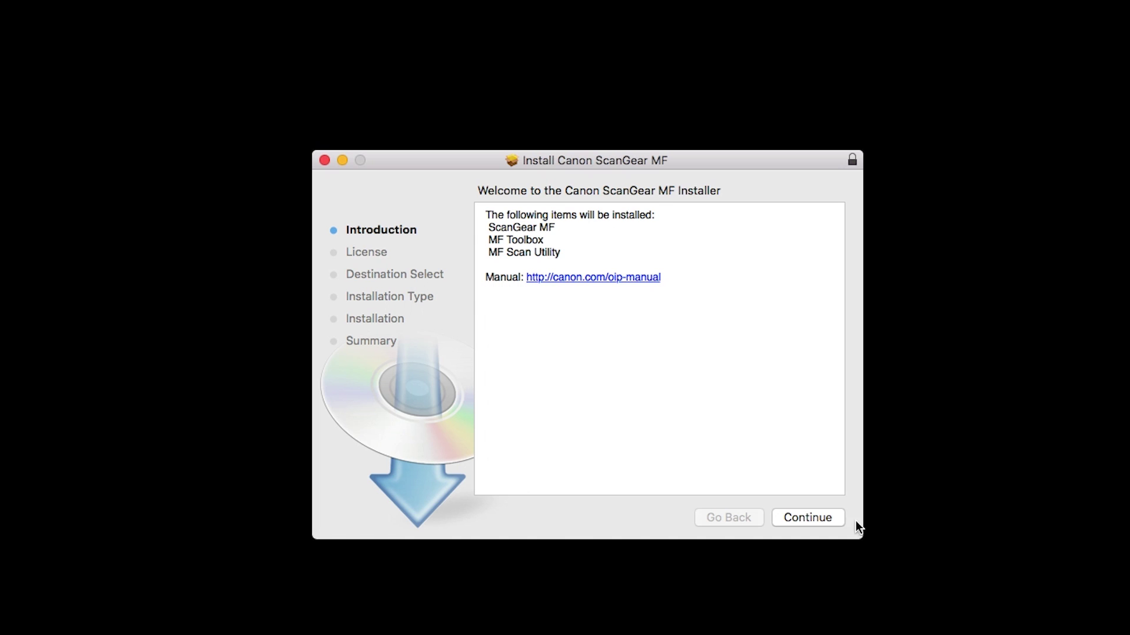
Step: Proceed past the ScanGear MF installer's introduction and agree to its English software license agreement
left_click(817, 516)
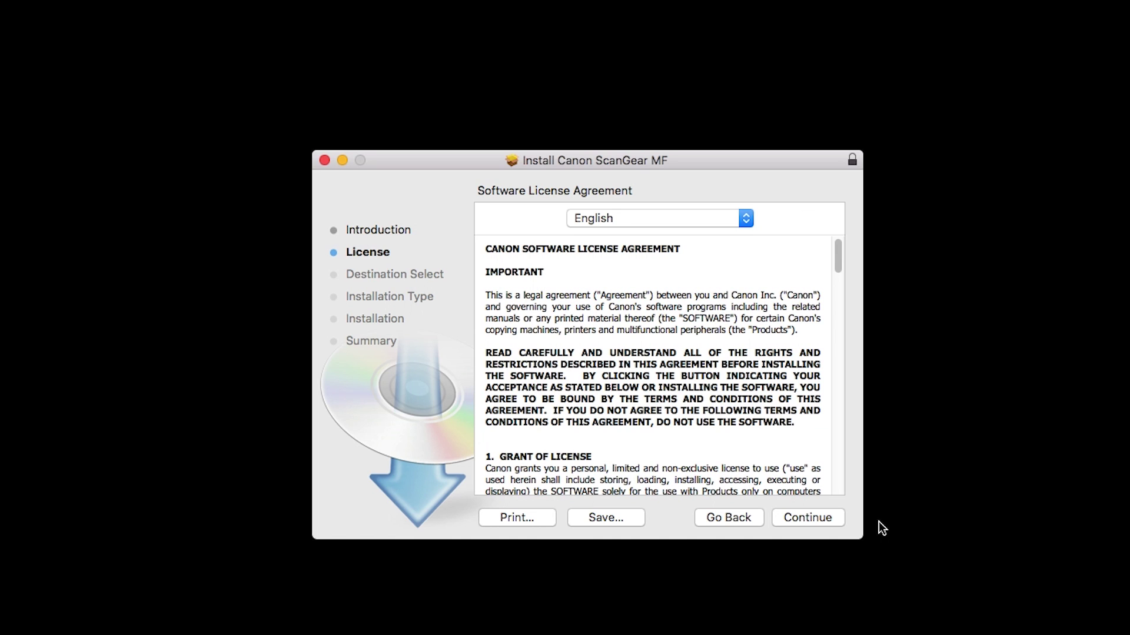
left_click(834, 519)
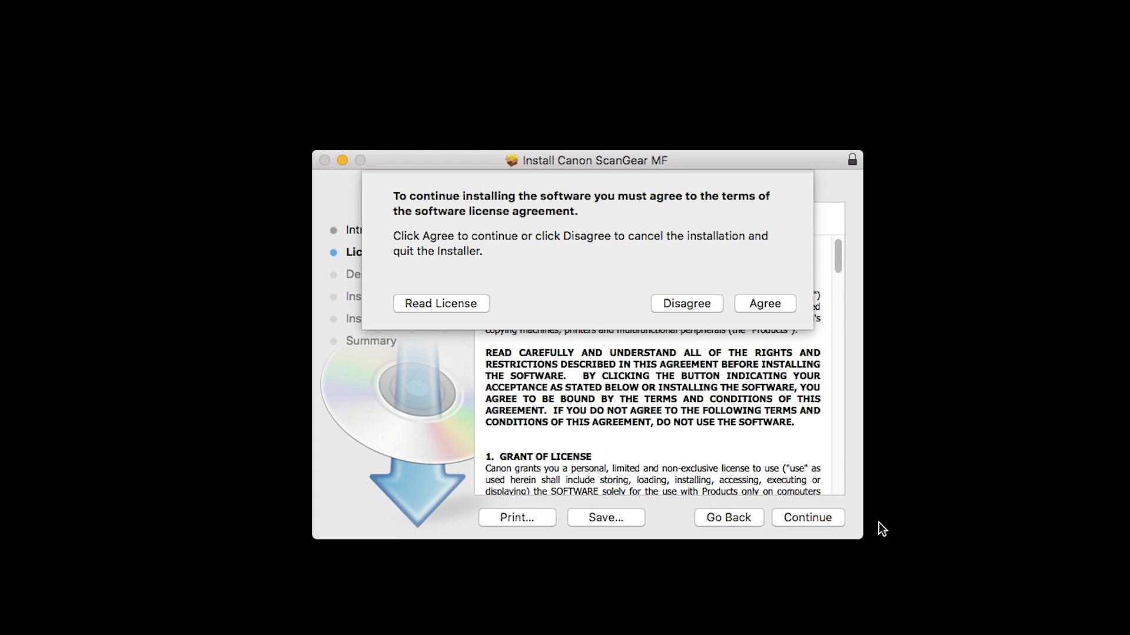
left_click(763, 304)
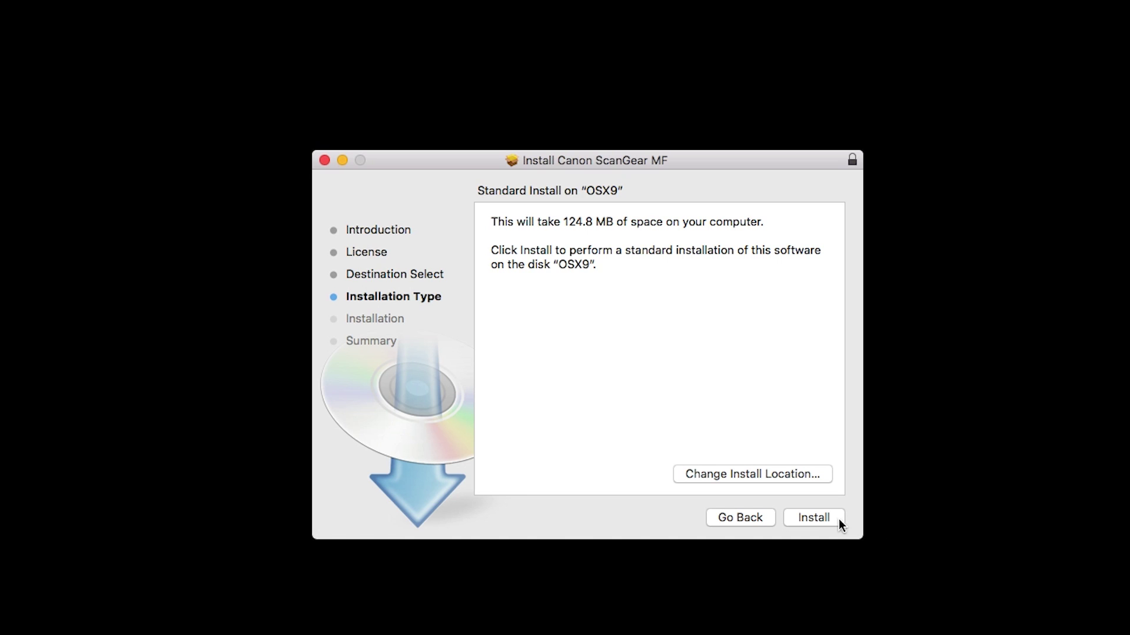
Step: Start the standard installation of Canon ScanGear MF and authorize it with the account password
left_click(821, 518)
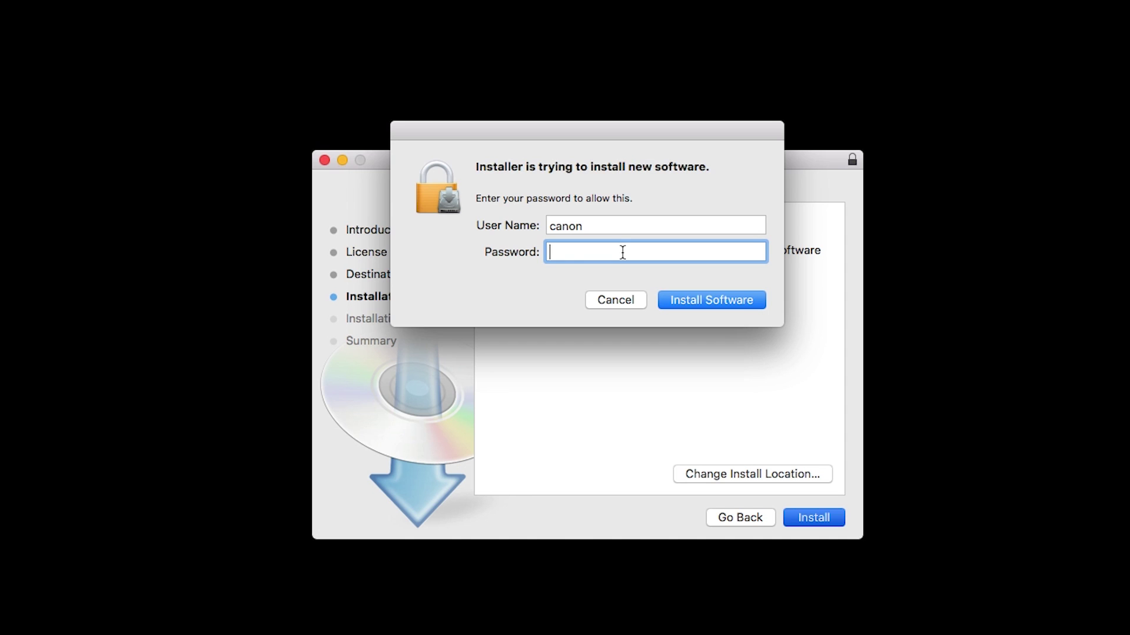
type("•••••••••••")
left_click(706, 300)
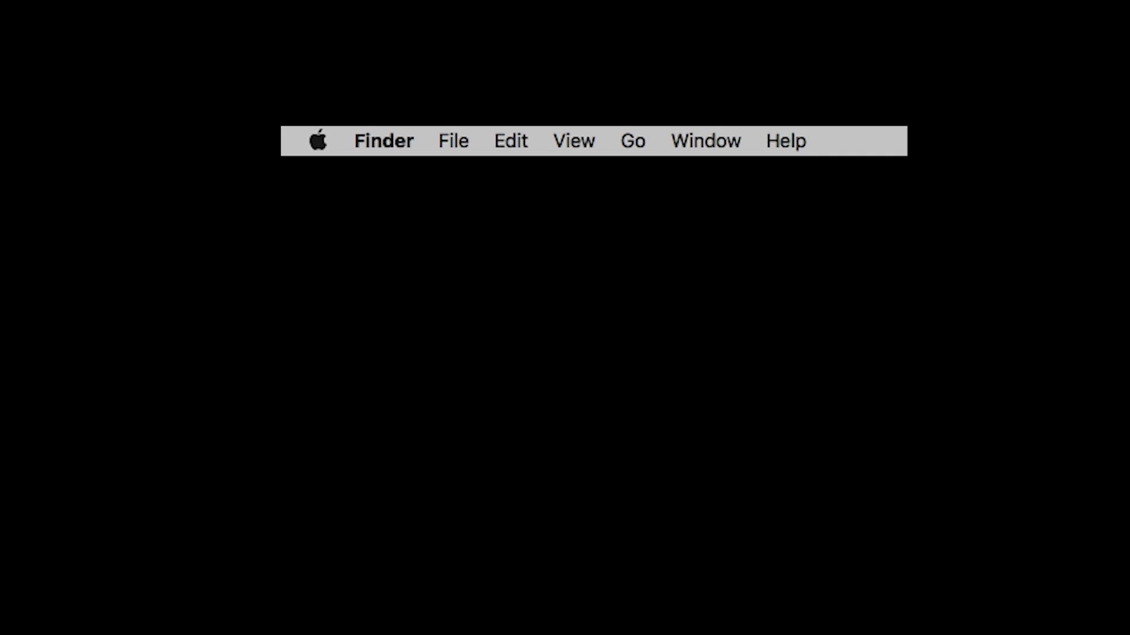
Step: Switch to Finder and launch Canon MF Scan Utility from the Canon MF Utilities folder in Applications, minimizing the Finder window
left_click(641, 154)
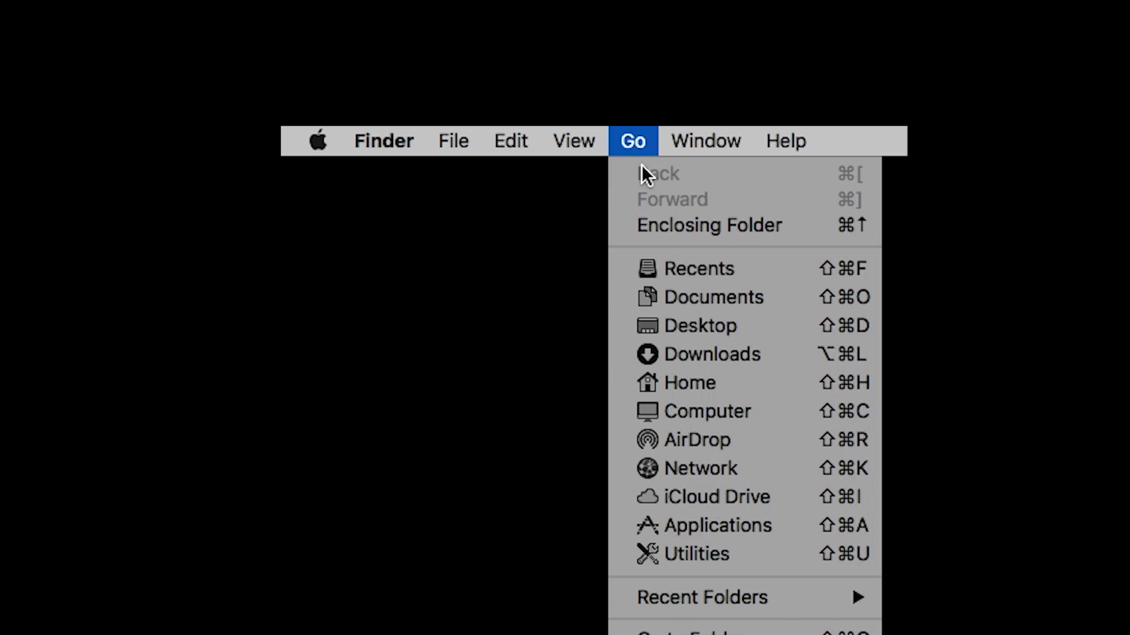
left_click(729, 525)
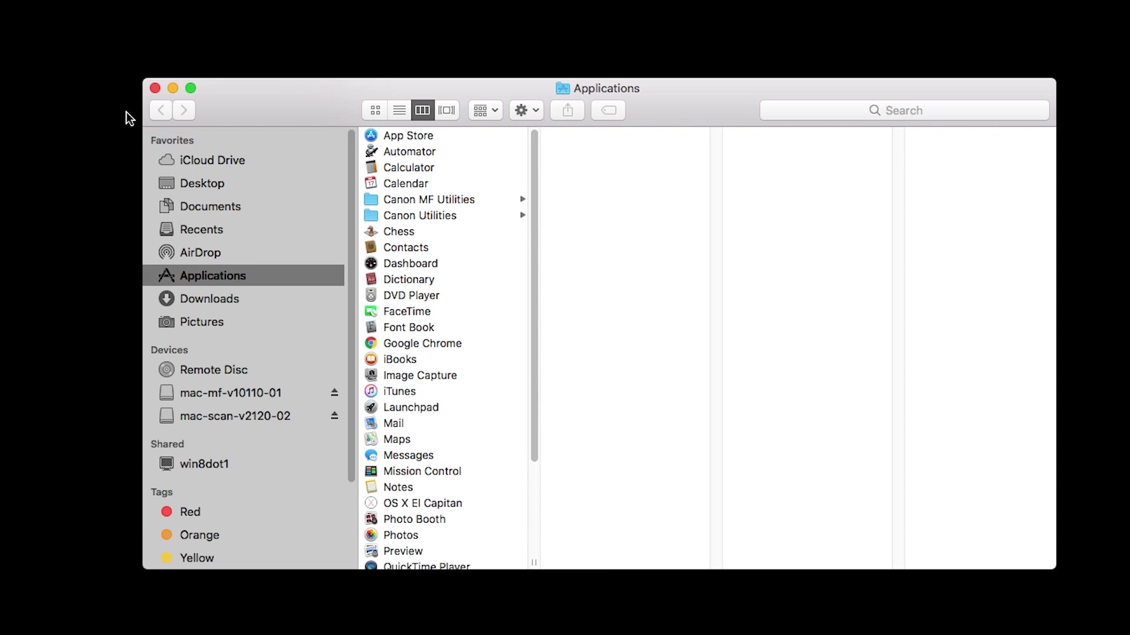
left_click(406, 200)
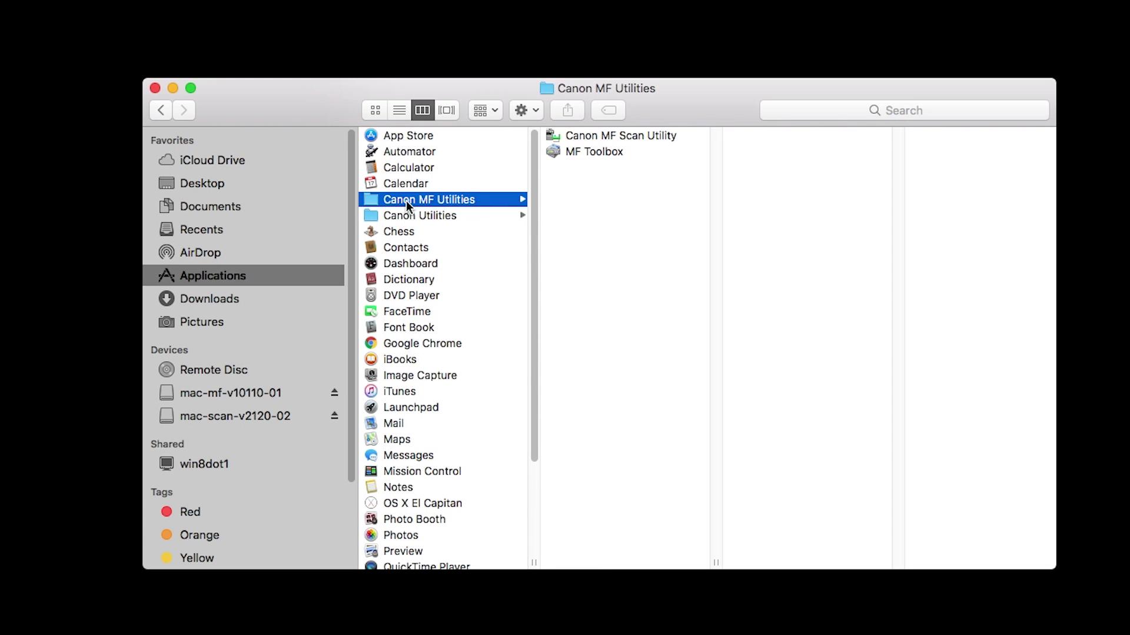
double_click(622, 136)
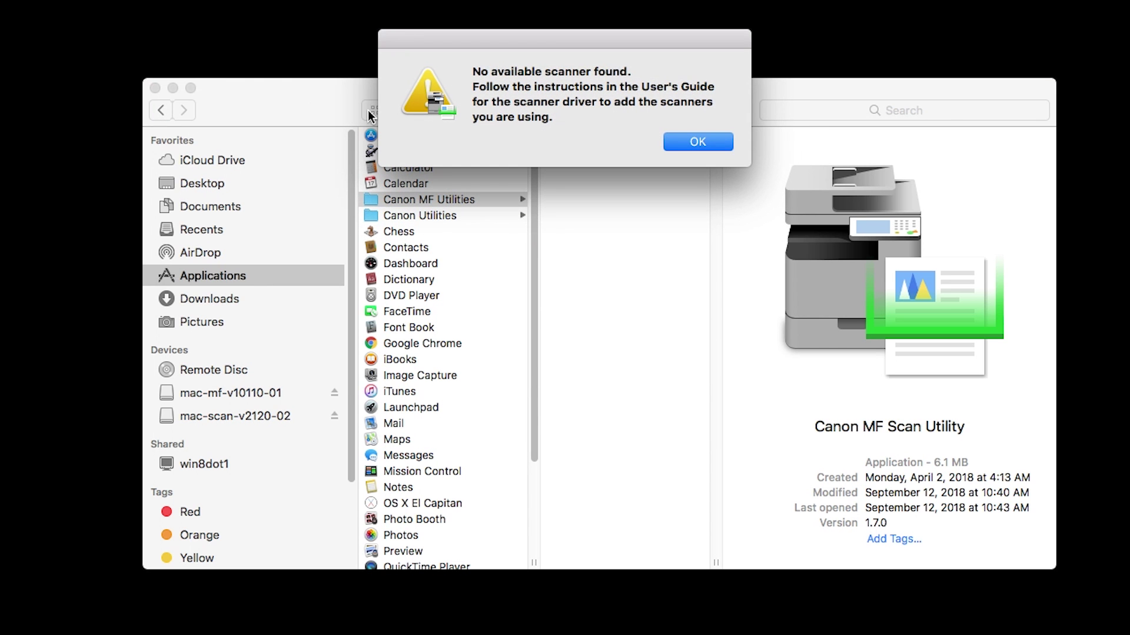
left_click(172, 87)
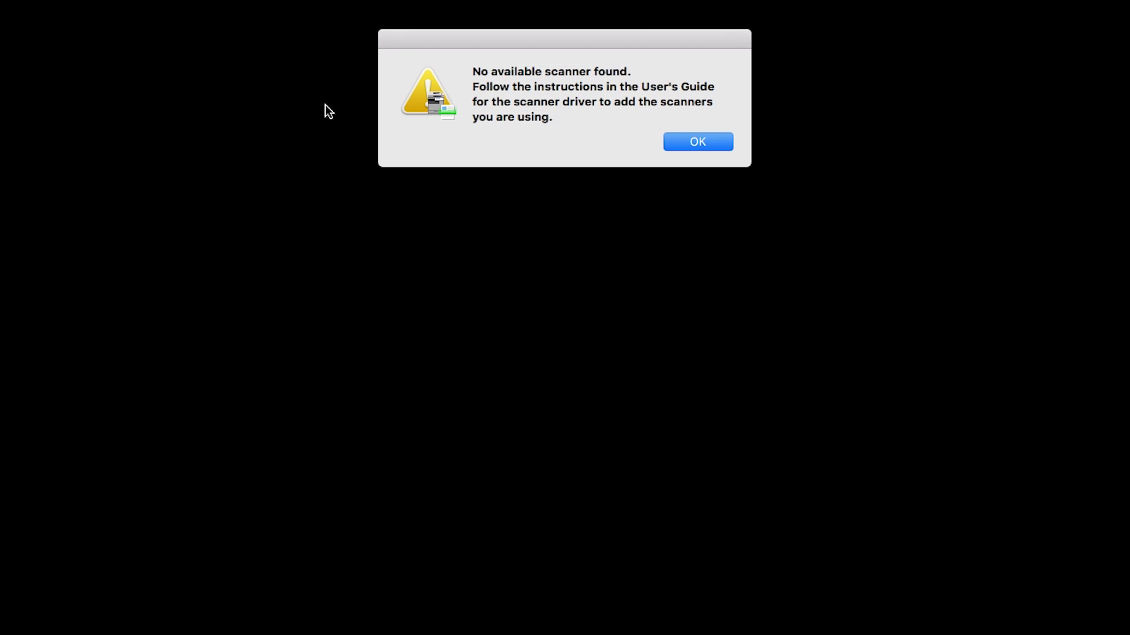
Step: Dismiss the missing-scanner alert, add the Canon MF260 as a Bonjour network scanner, and close the network scanner settings
left_click(697, 142)
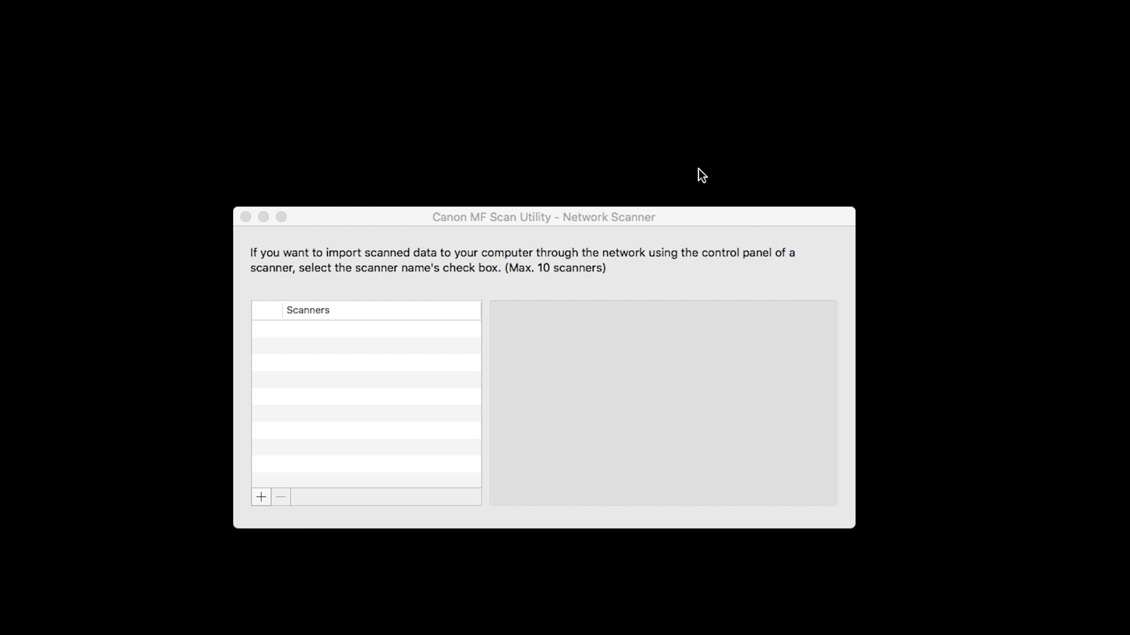
left_click(260, 498)
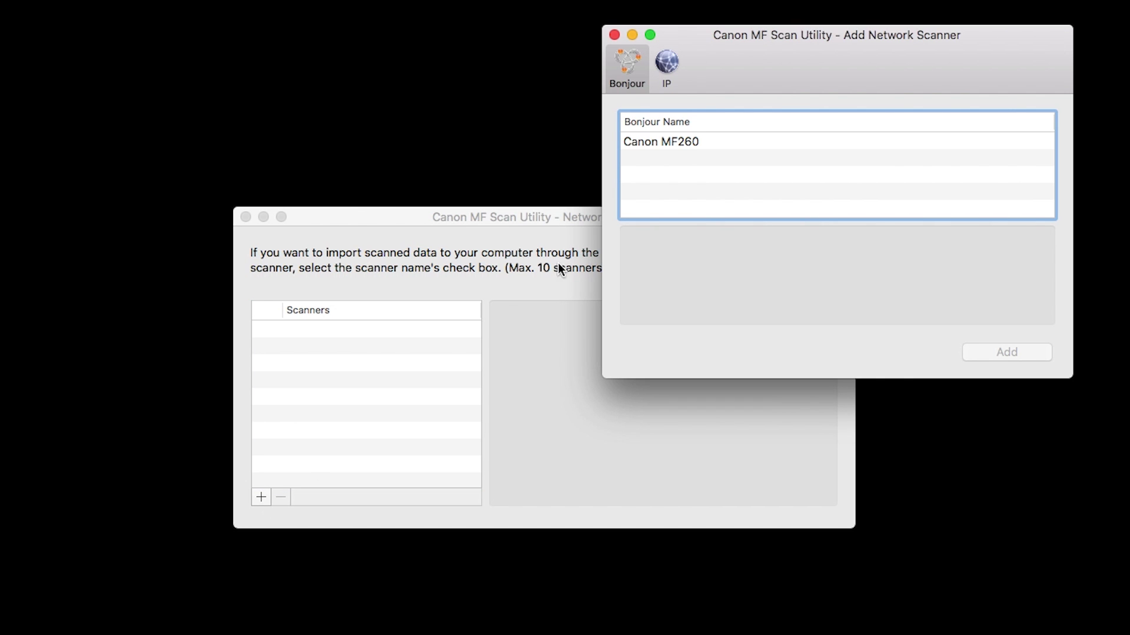
left_click(667, 139)
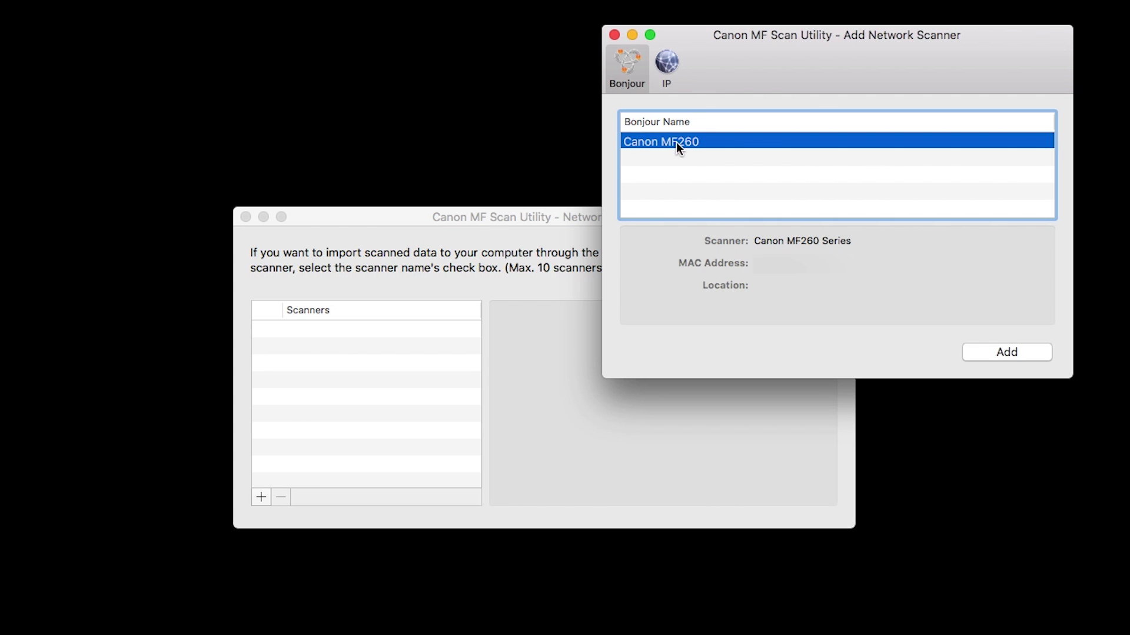
left_click(1001, 349)
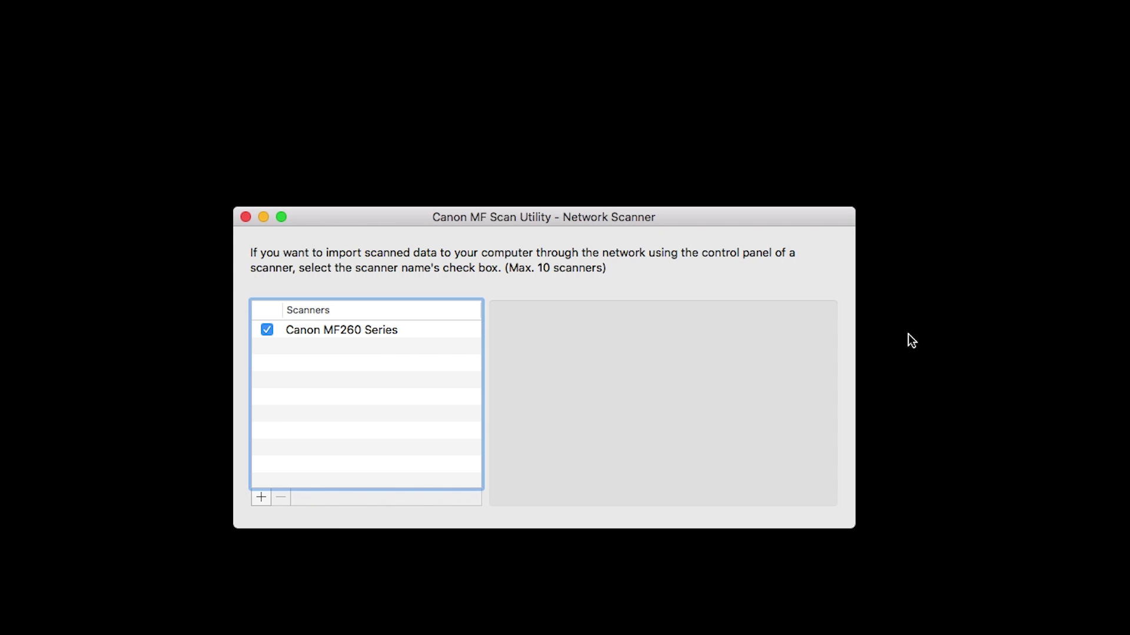
left_click(247, 216)
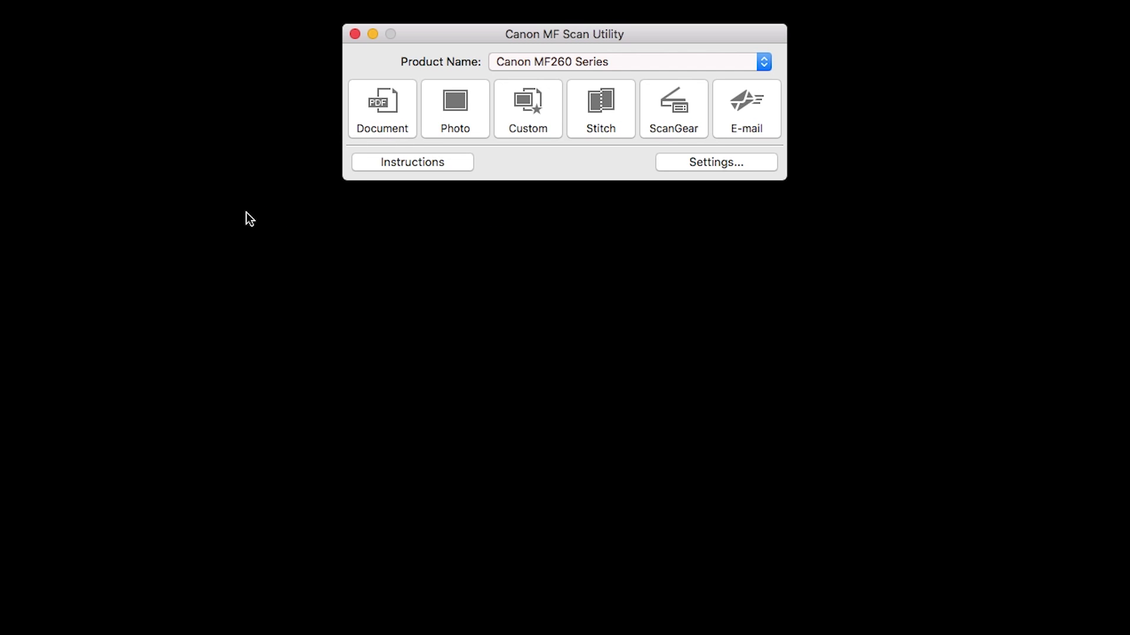